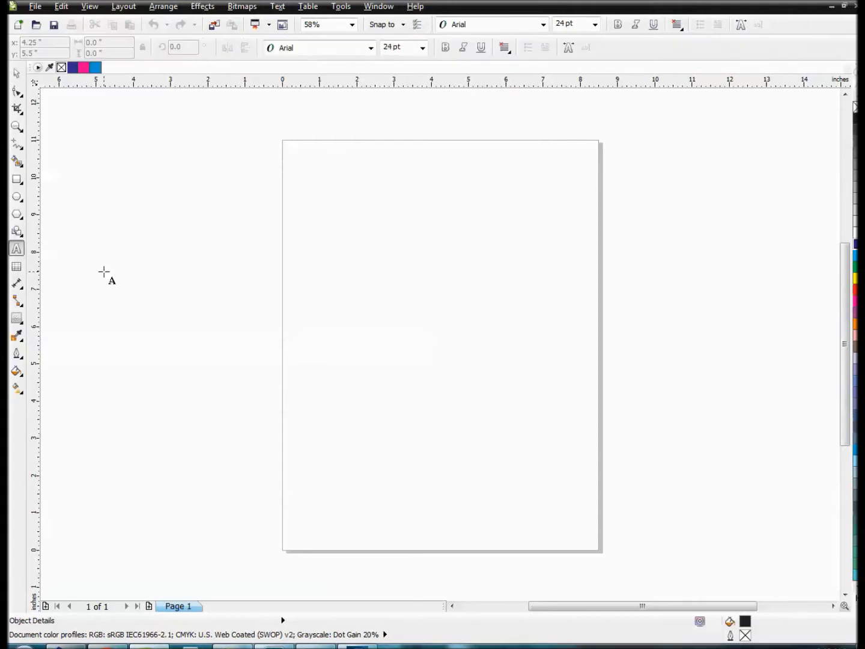
- Create an artistic-text letter J in Arial, enlarge it to about 5.4 by 9.4 inches and centre it on the page
{"action": "left_click", "coordinate": [402, 295]}
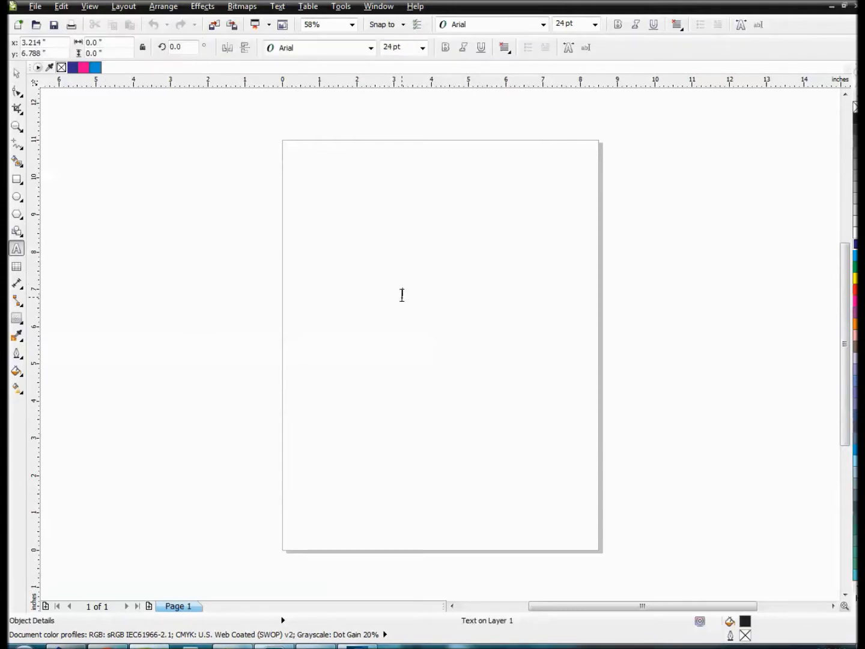
{"action": "left_click", "coordinate": [16, 72]}
{"action": "left_click_drag", "start_coordinate": [414, 280], "coordinate": [579, 124]}
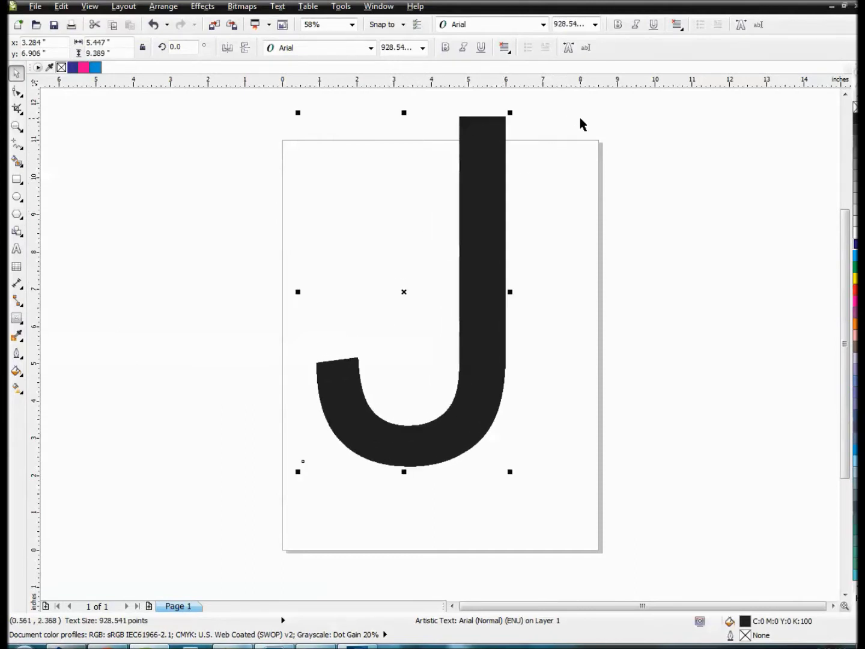
{"action": "key", "text": "p"}
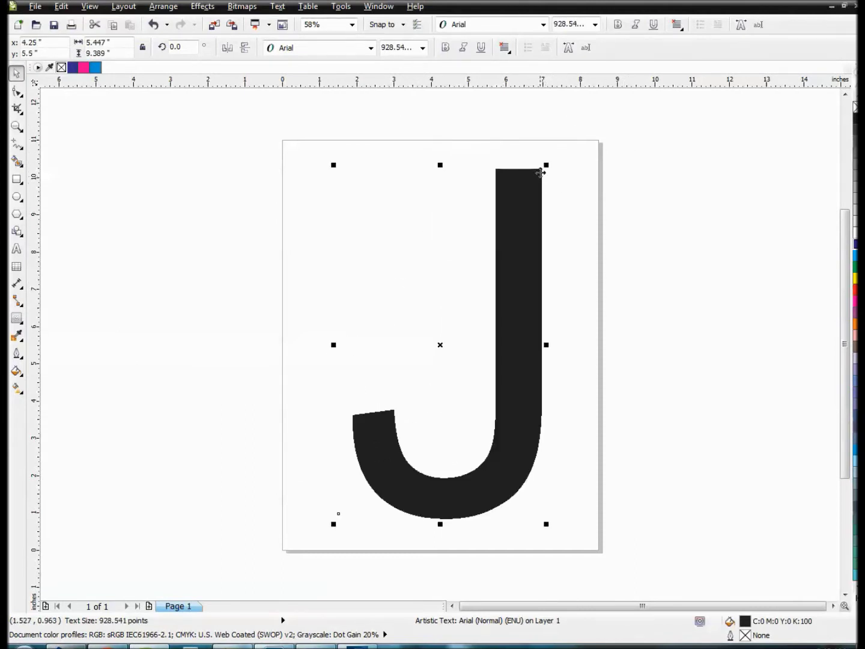
- Scale the J down about its centre to about 4.5 by 7.7 inches
{"action": "left_click_drag", "start_coordinate": [547, 165], "coordinate": [536, 184]}
{"action": "left_click", "coordinate": [457, 289]}
{"action": "left_click", "coordinate": [507, 290]}
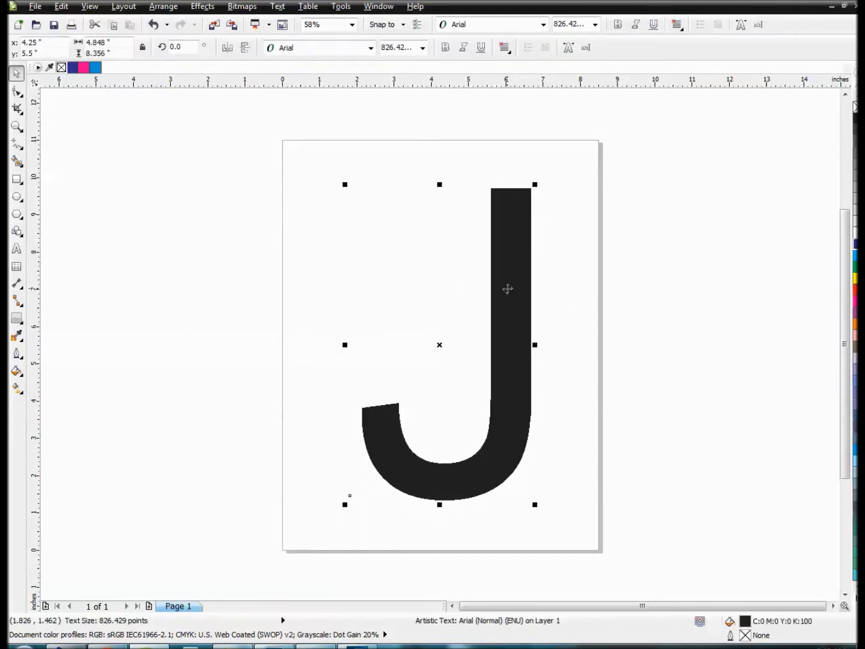
{"action": "mouse_move", "coordinate": [536, 182]}
{"action": "left_mouse_down"}
{"action": "mouse_move", "coordinate": [516, 207]}
{"action": "mouse_move", "coordinate": [493, 271]}
{"action": "mouse_move", "coordinate": [563, 162]}
{"action": "mouse_move", "coordinate": [507, 300]}
{"action": "mouse_move", "coordinate": [577, 159]}
{"action": "mouse_move", "coordinate": [588, 164]}
{"action": "mouse_move", "coordinate": [553, 158]}
{"action": "mouse_move", "coordinate": [530, 176]}
{"action": "left_mouse_up"}
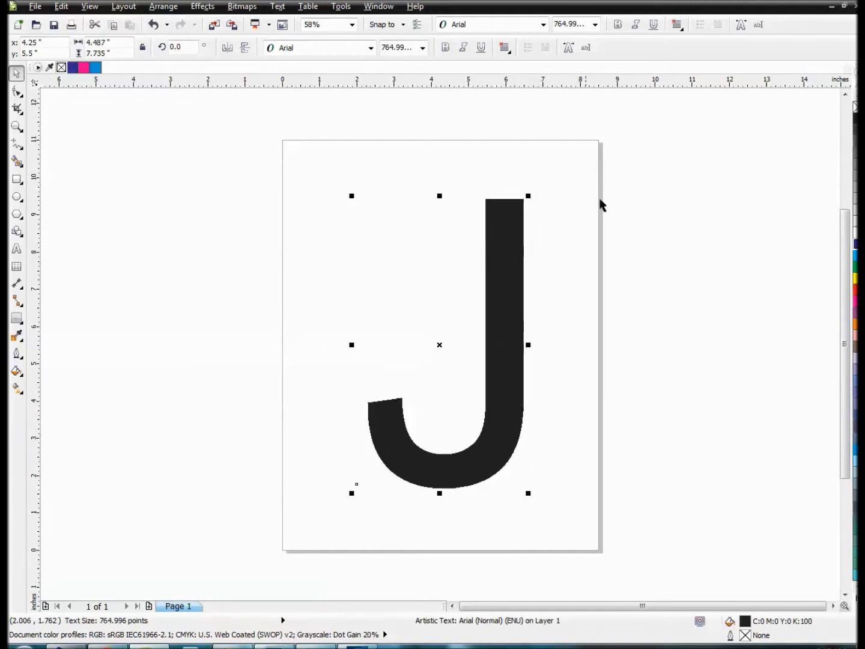
{"action": "left_click", "coordinate": [585, 322]}
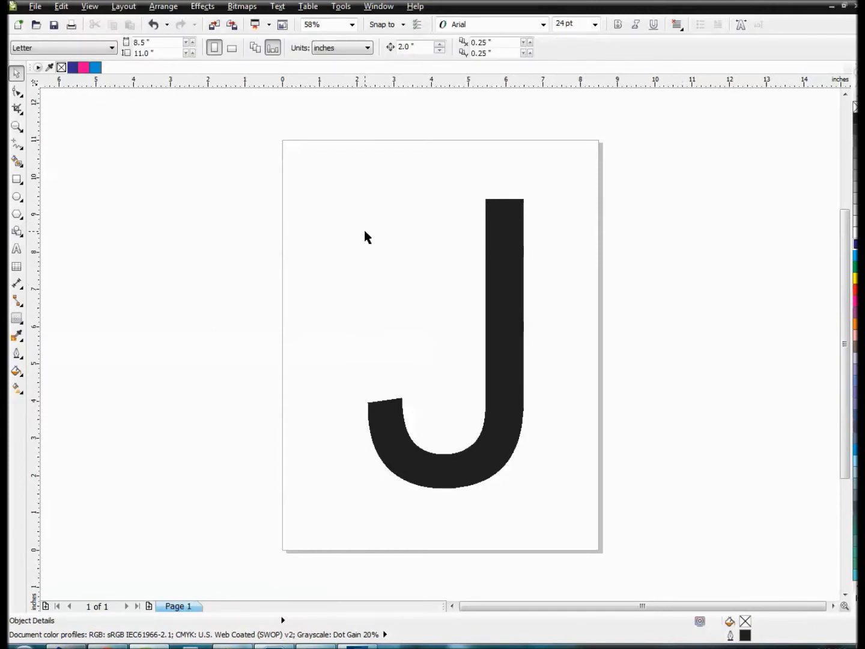
- Start the Contour tool on the J and choose blue as the contour fill colour
{"action": "left_click", "coordinate": [492, 259]}
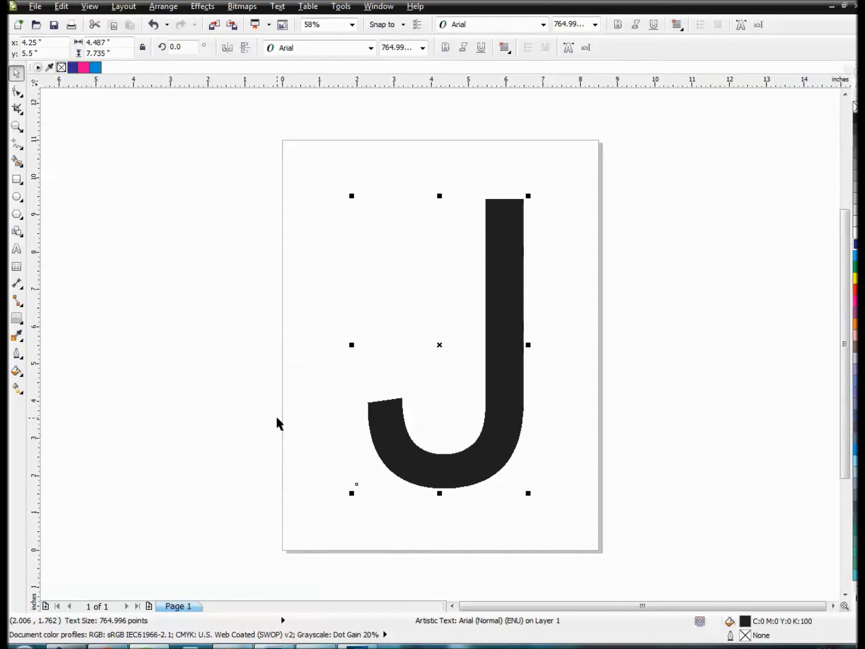
{"action": "left_click", "coordinate": [17, 320]}
{"action": "left_click", "coordinate": [574, 48]}
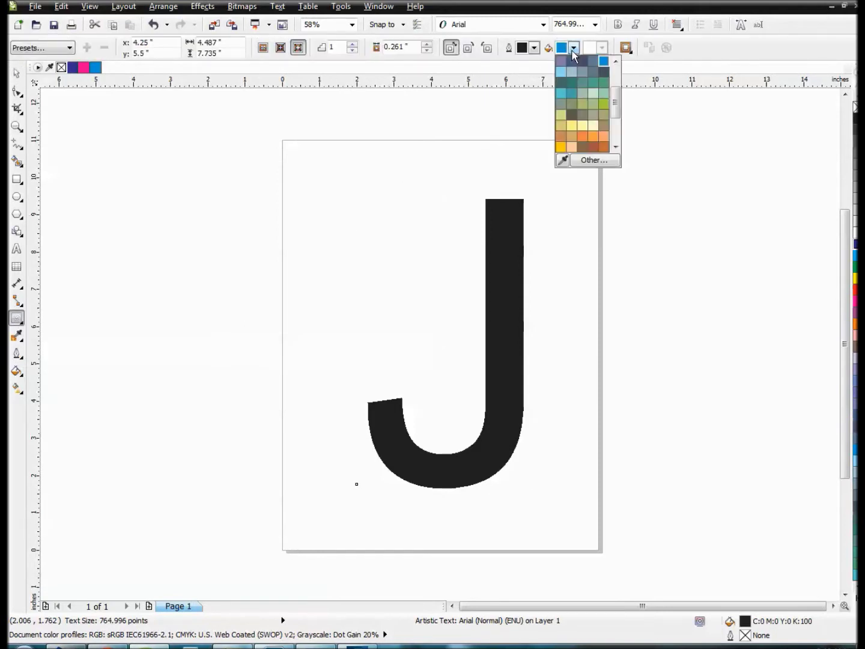
{"action": "left_click", "coordinate": [603, 62]}
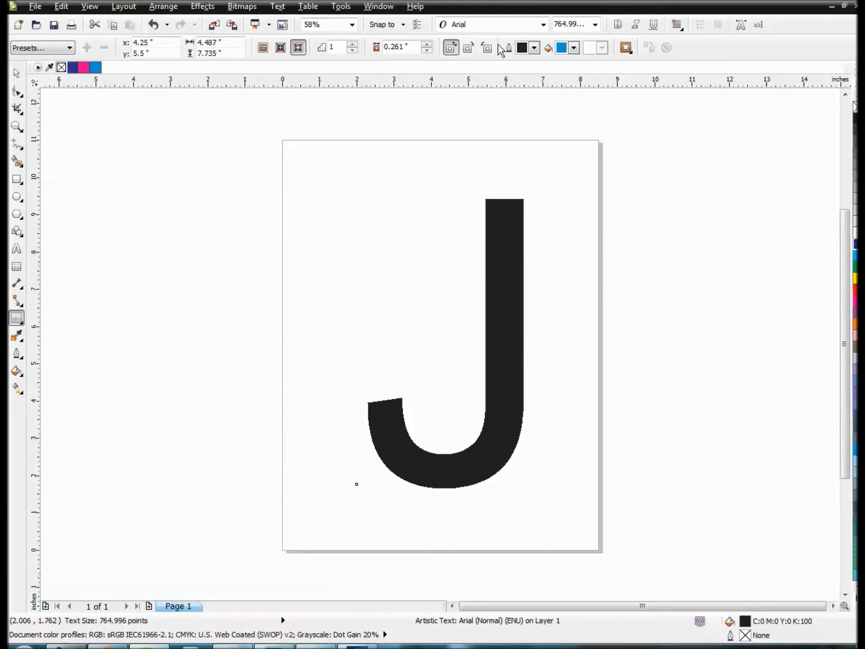
{"action": "left_click", "coordinate": [574, 48]}
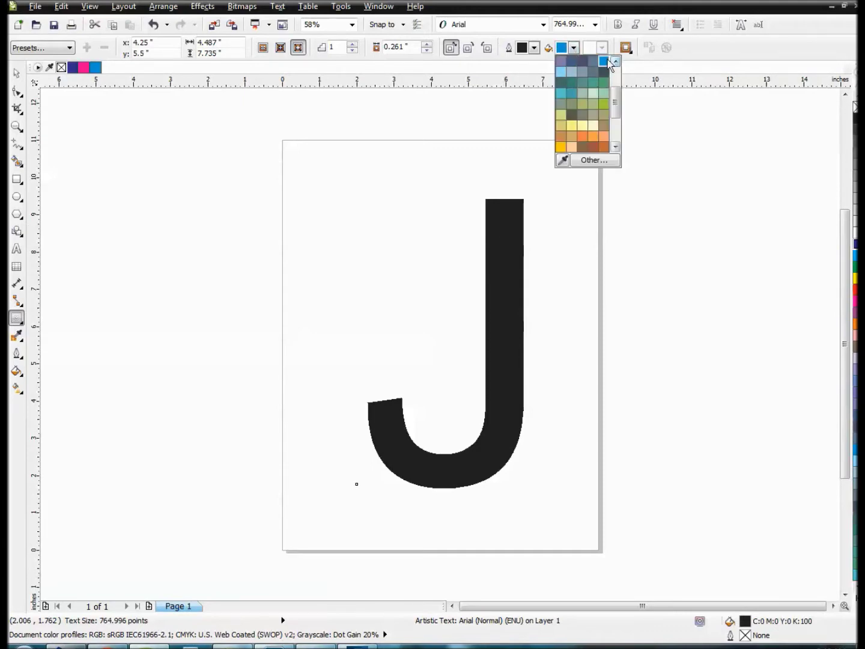
{"action": "left_click", "coordinate": [604, 61]}
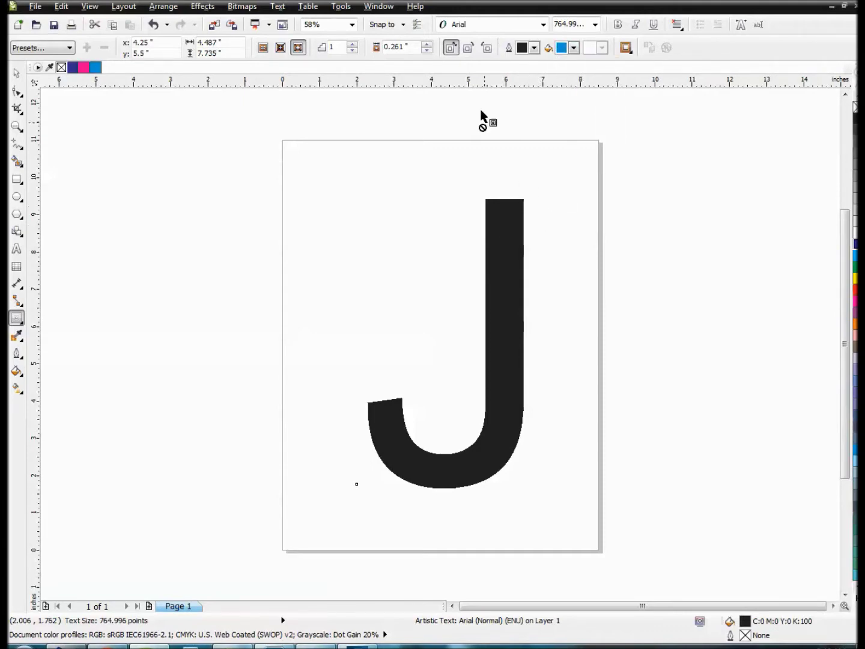
- Apply a one-step outside contour to the J with a 0.211 inch offset and deselect it
{"action": "left_click", "coordinate": [427, 45]}
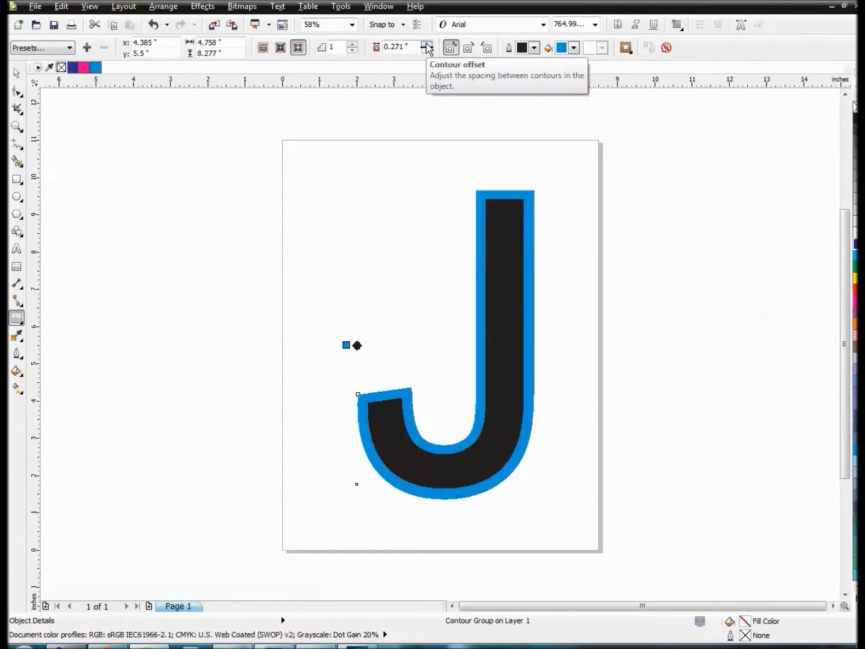
{"action": "left_click", "coordinate": [429, 53]}
{"action": "left_click", "coordinate": [429, 52]}
{"action": "left_click", "coordinate": [429, 52]}
{"action": "left_click", "coordinate": [429, 52]}
{"action": "left_click", "coordinate": [428, 53]}
{"action": "left_click", "coordinate": [428, 53]}
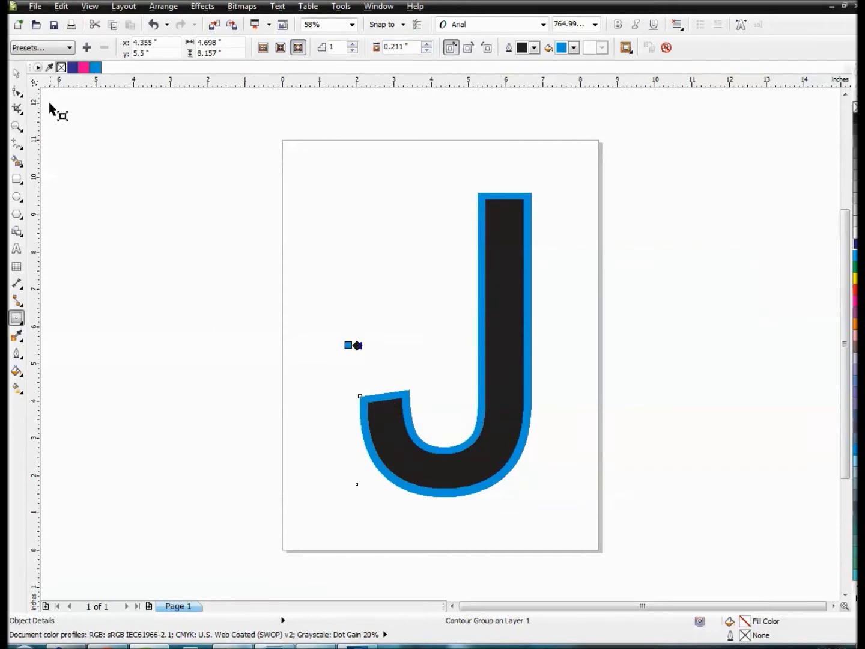
{"action": "left_click", "coordinate": [15, 78]}
{"action": "left_click", "coordinate": [250, 284]}
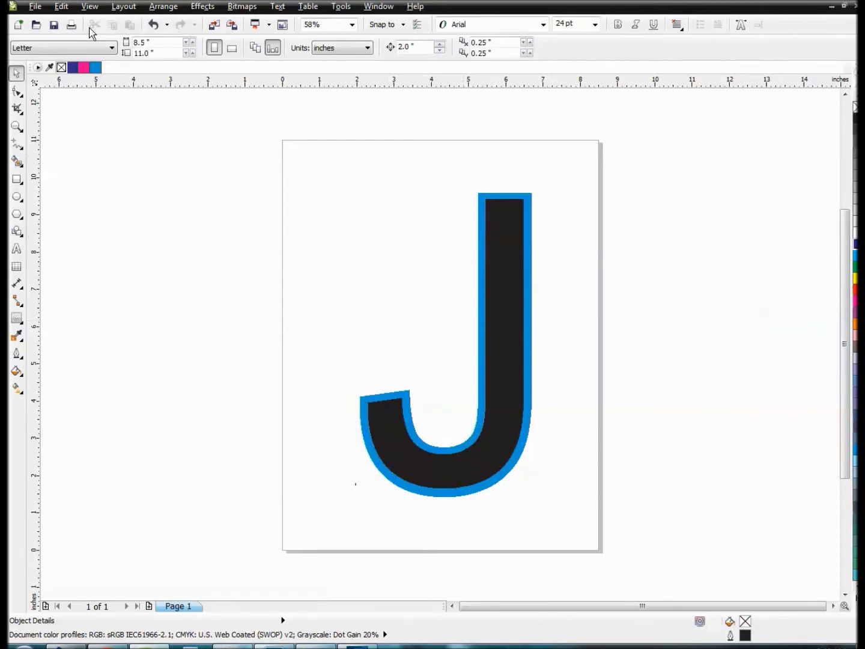
- Examine the contoured J's outlines in Wireframe view and return to Normal view
{"action": "left_click", "coordinate": [90, 7]}
{"action": "left_click", "coordinate": [105, 34]}
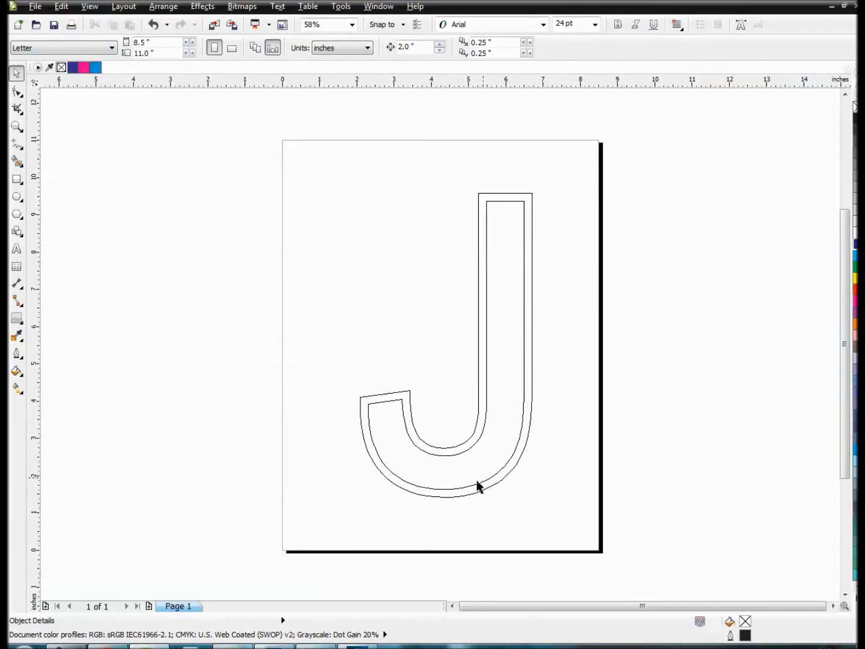
{"action": "left_click", "coordinate": [90, 6]}
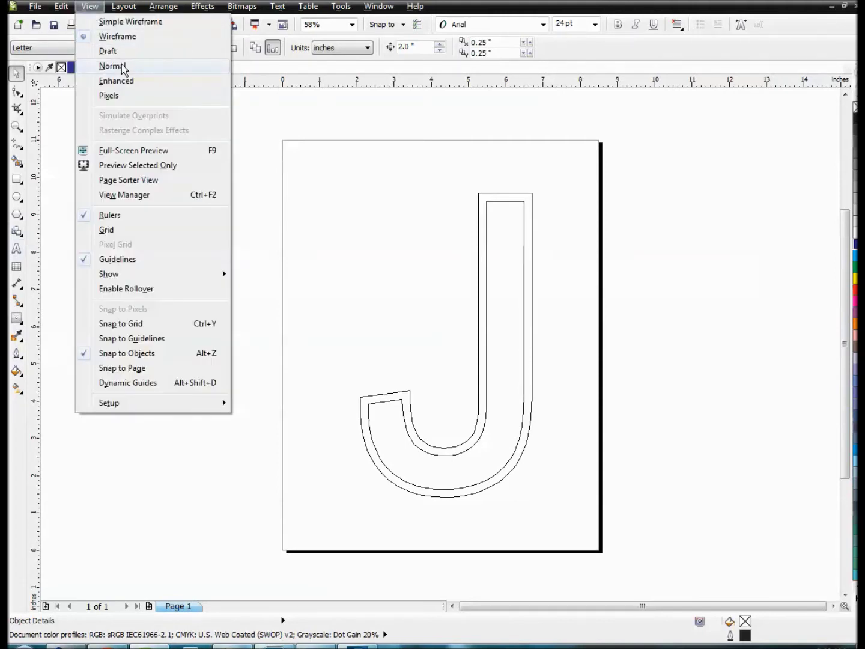
{"action": "left_click", "coordinate": [123, 67]}
- Place a plain black copy of the J, without the contour, to the left of the contoured letter
{"action": "left_click_drag", "start_coordinate": [475, 251], "coordinate": [300, 252]}
{"action": "key", "text": "Escape"}
{"action": "left_click", "coordinate": [269, 229]}
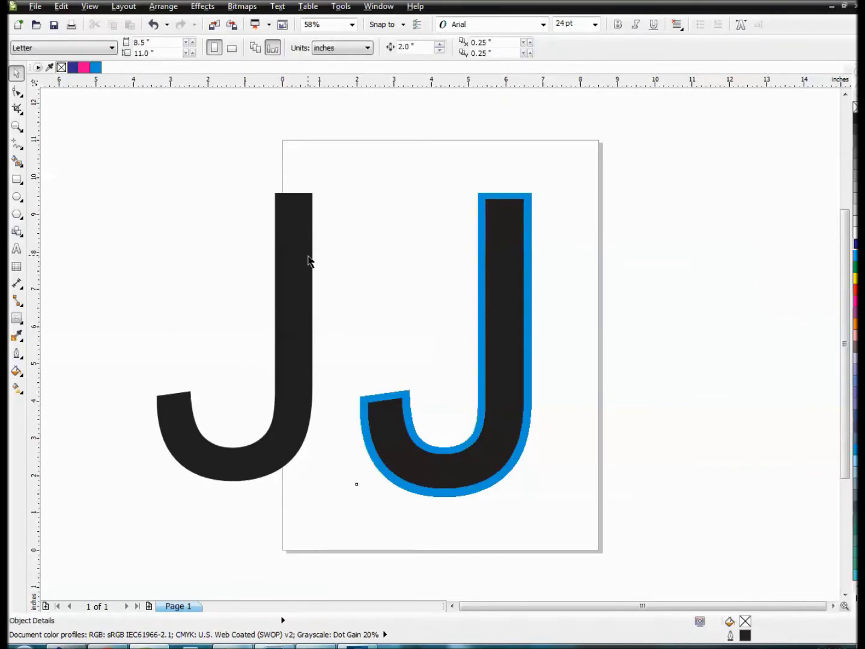
{"action": "left_click", "coordinate": [506, 250]}
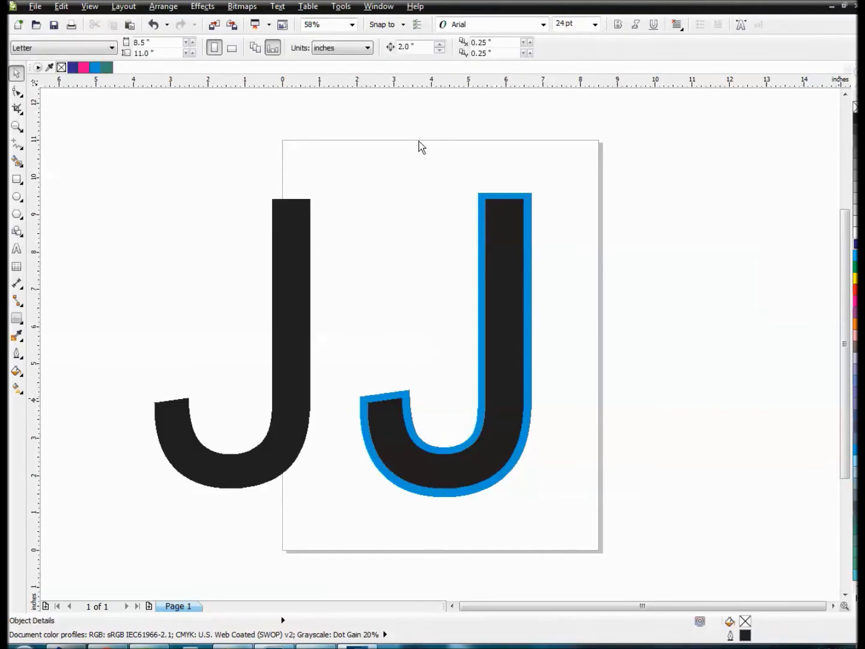
- Give the plain J copy a cyan 16 pt outline set behind the fill and scaling with the image
{"action": "left_click", "coordinate": [288, 304]}
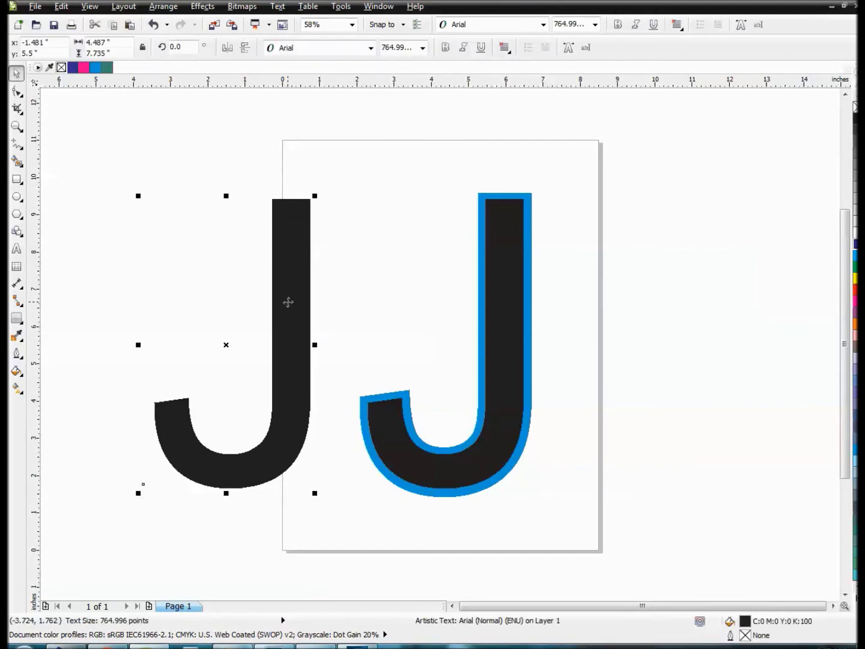
{"action": "right_click", "coordinate": [854, 256]}
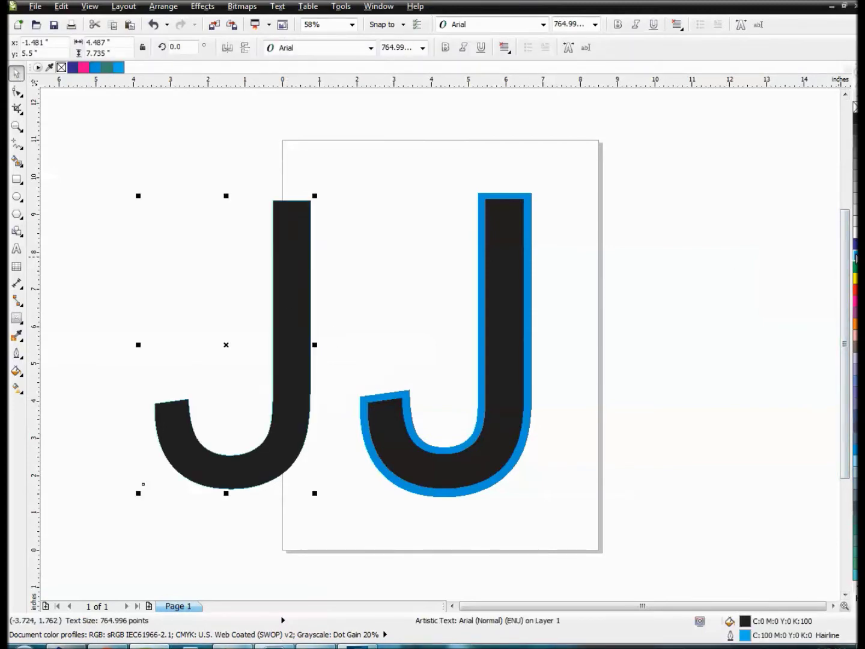
{"action": "double_click", "coordinate": [745, 635]}
{"action": "left_click", "coordinate": [362, 243]}
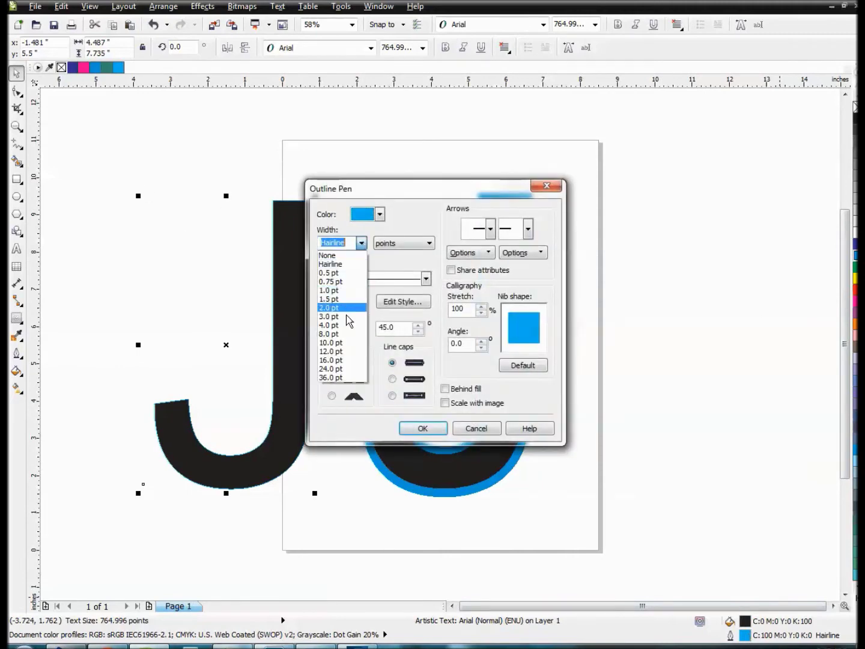
{"action": "left_click", "coordinate": [330, 361]}
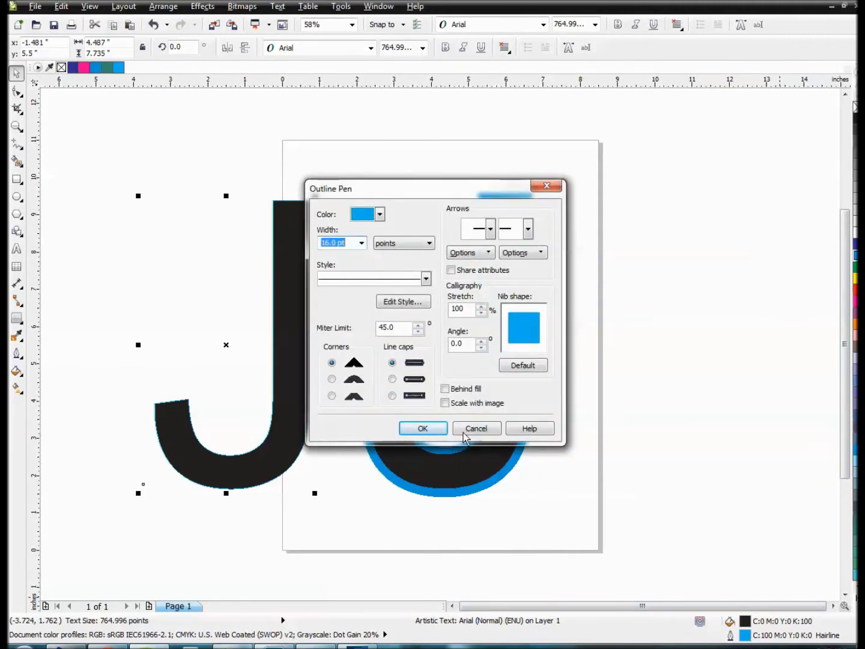
{"action": "left_click", "coordinate": [445, 389]}
{"action": "left_click", "coordinate": [428, 430]}
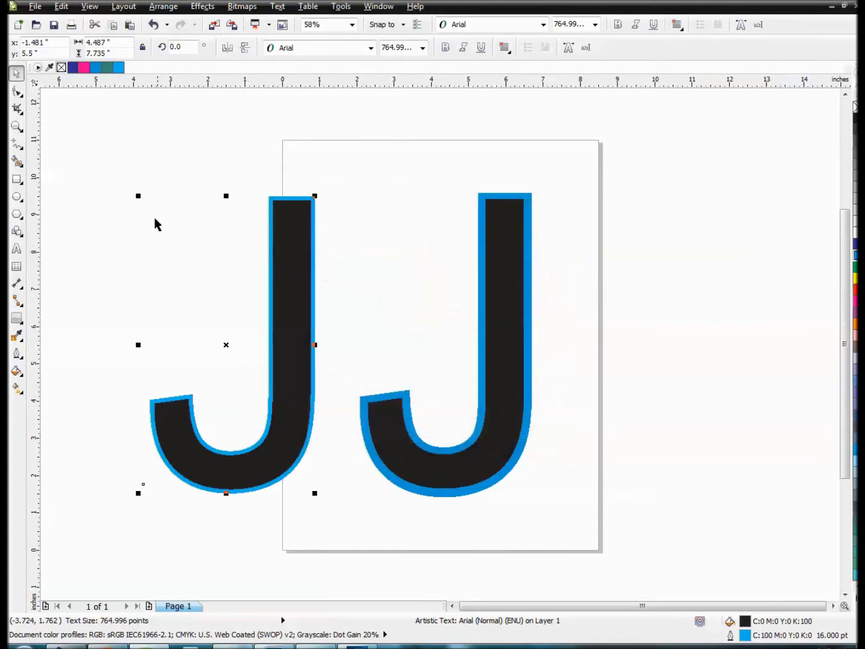
- Set the outline width of the J copy to 36 pt and deselect it
{"action": "double_click", "coordinate": [767, 641]}
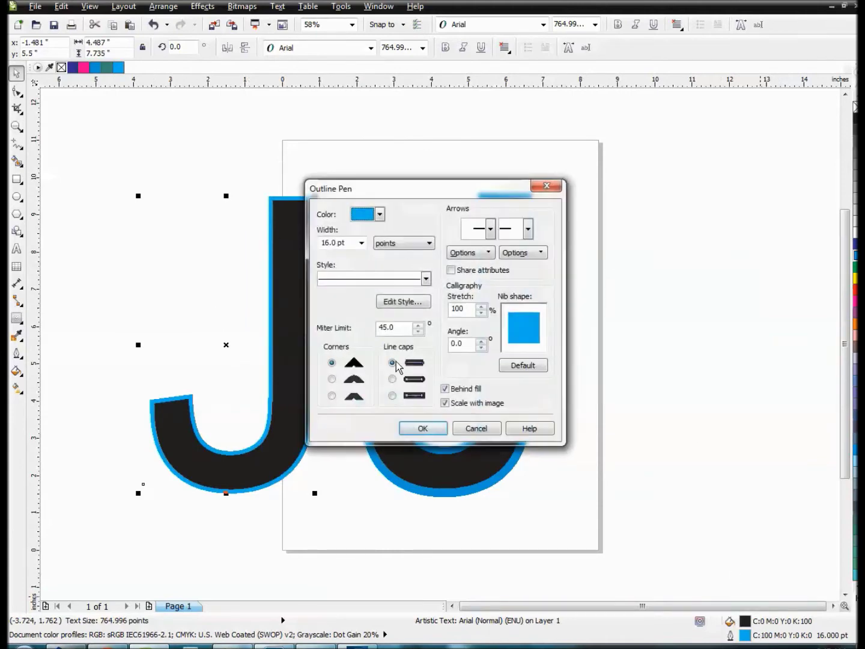
{"action": "left_click", "coordinate": [321, 246]}
{"action": "type", "text": "36"}
{"action": "key", "text": "Return"}
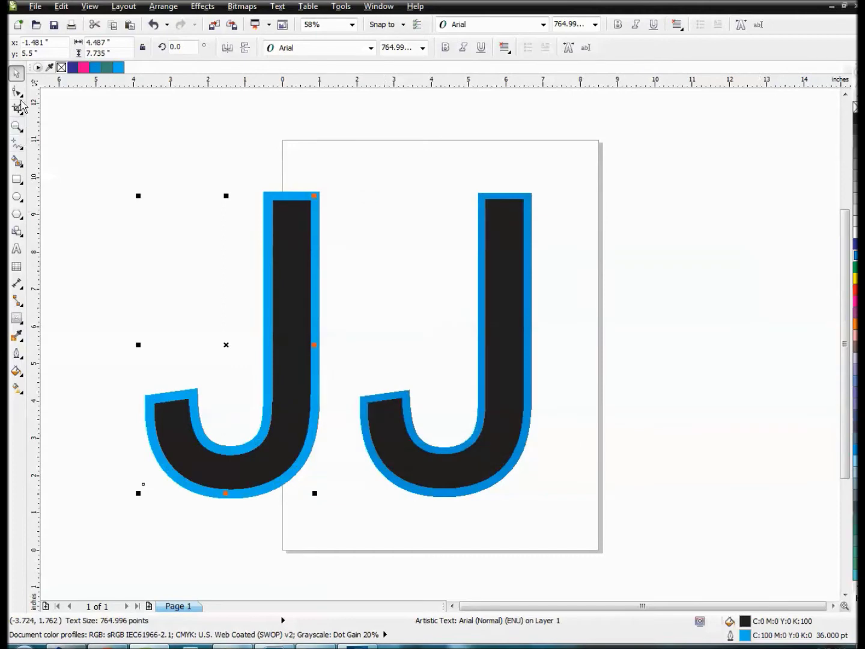
{"action": "left_click", "coordinate": [151, 196]}
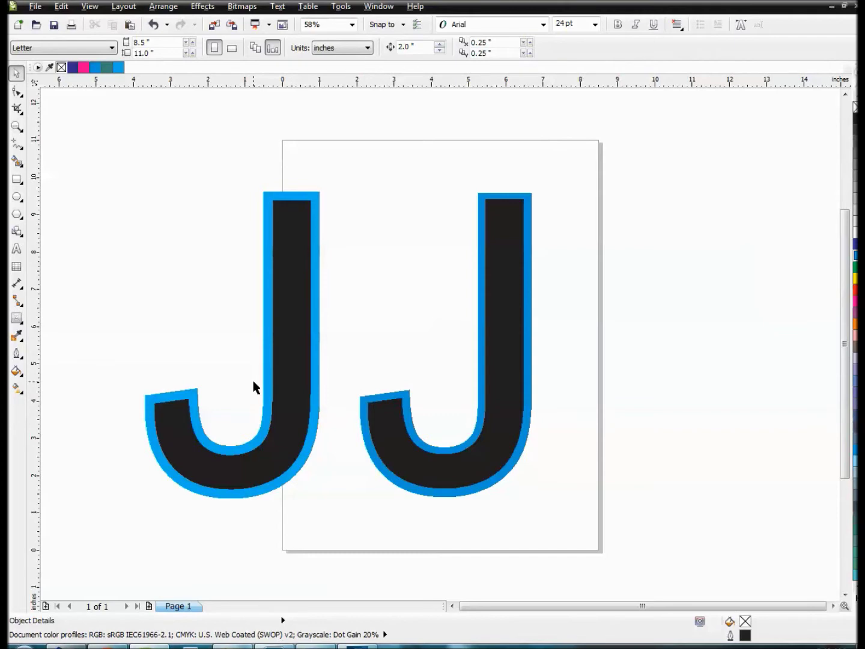
- Compare the outlined J with the contoured J in Wireframe view and return to Normal view
{"action": "left_click", "coordinate": [88, 8]}
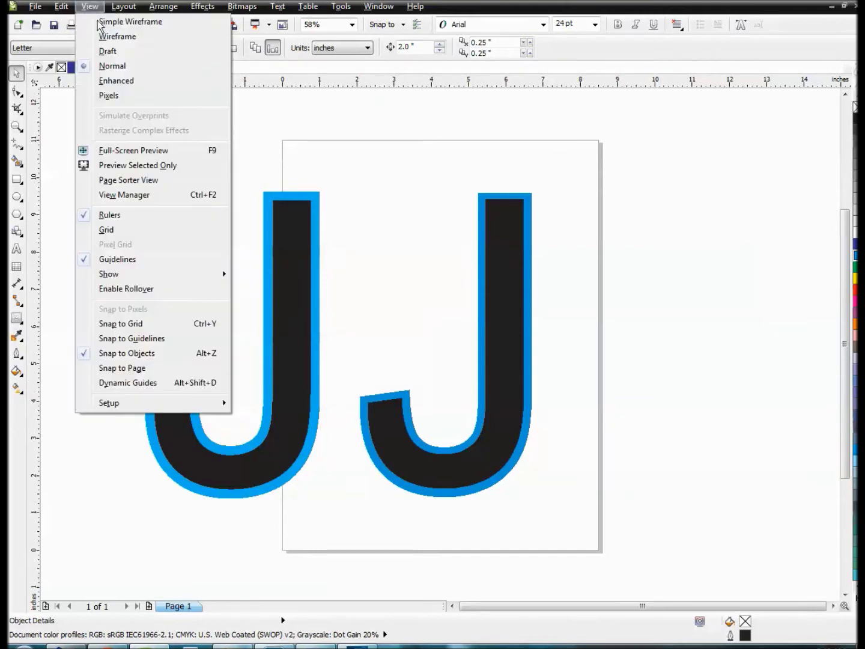
{"action": "left_click", "coordinate": [107, 37]}
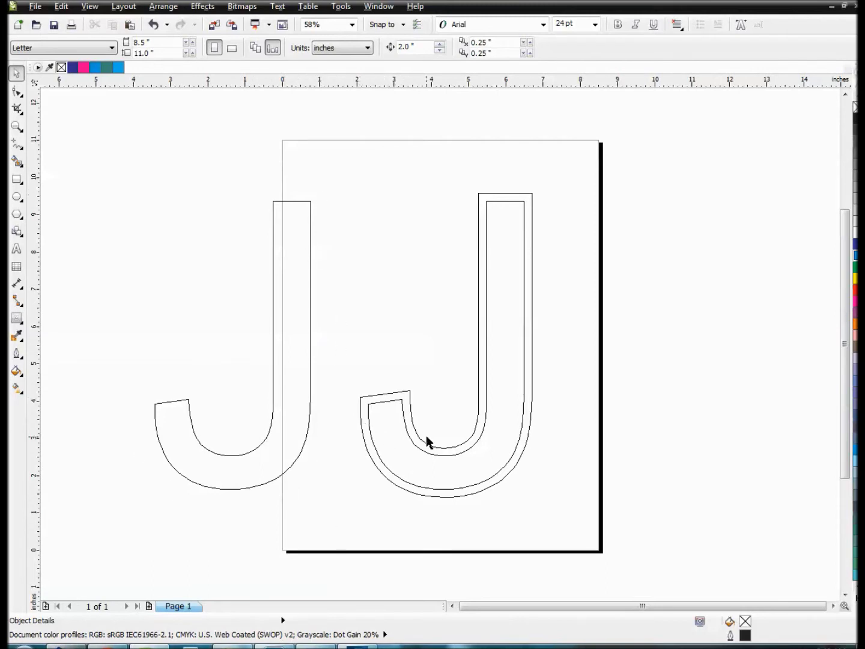
{"action": "left_click", "coordinate": [403, 395]}
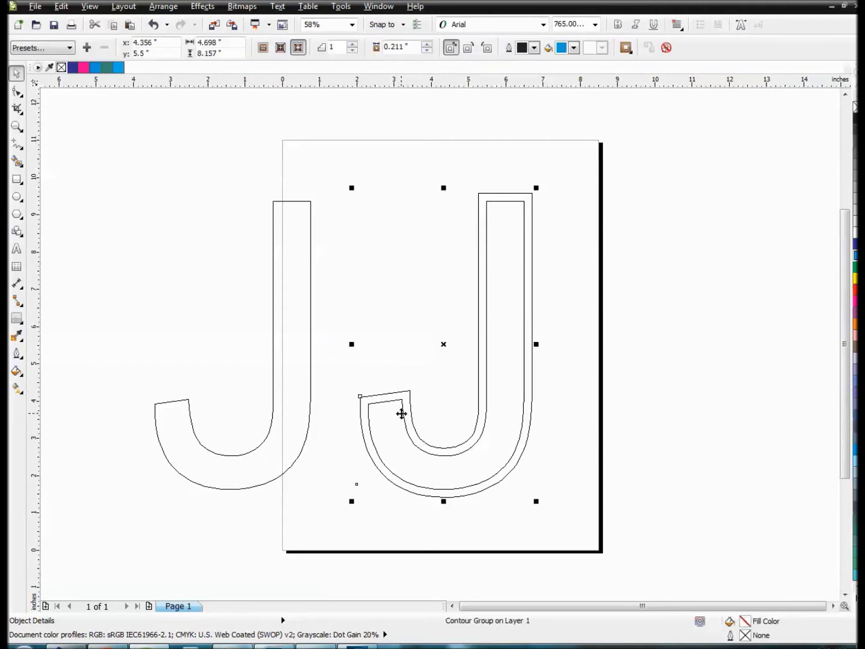
{"action": "left_click", "coordinate": [403, 416]}
{"action": "left_click", "coordinate": [91, 7]}
{"action": "left_click", "coordinate": [105, 66]}
{"action": "left_click", "coordinate": [168, 213]}
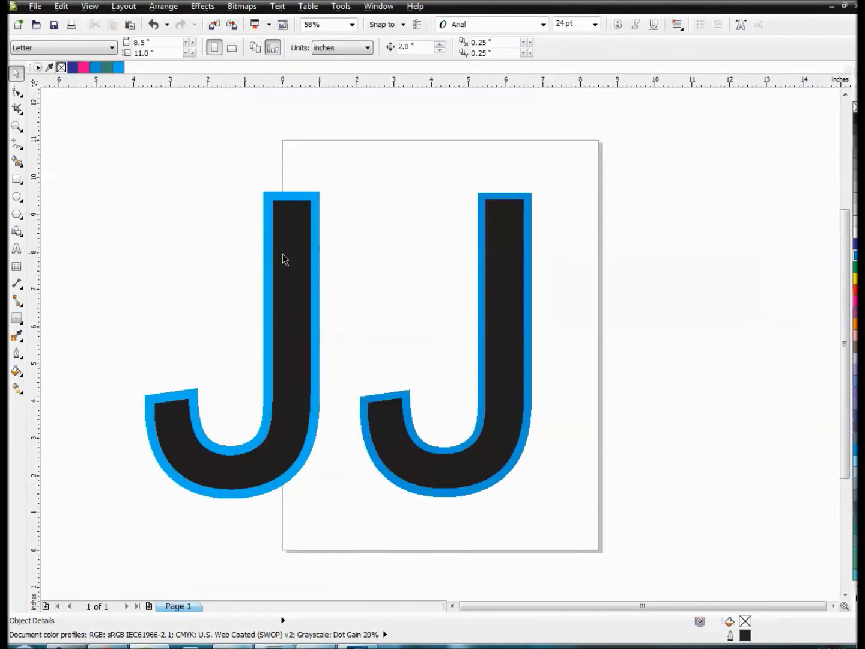
- Delete the outlined J copy beside the contoured letter
{"action": "left_click", "coordinate": [282, 253]}
{"action": "key", "text": "p"}
{"action": "left_click", "coordinate": [262, 293]}
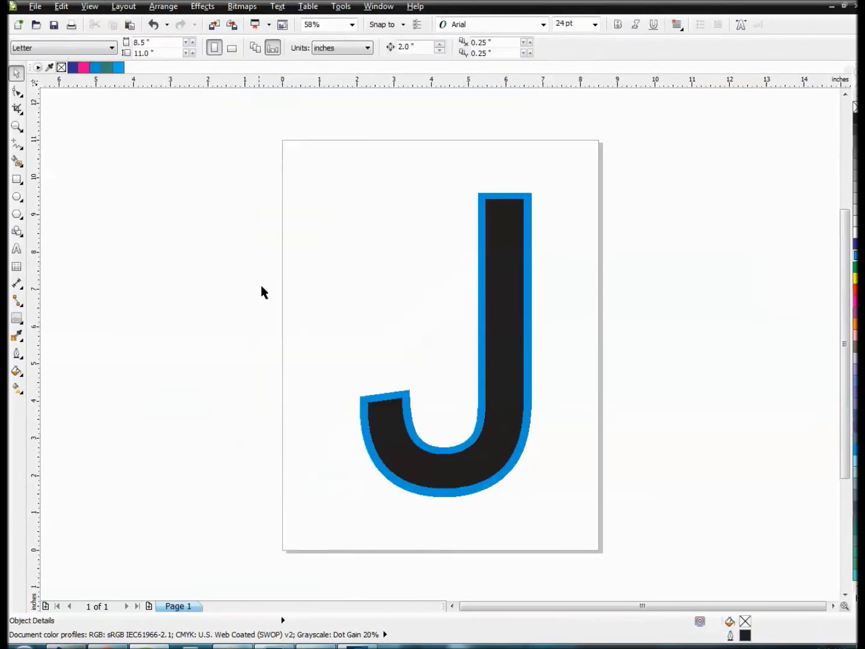
- Increase the number of contour steps on the remaining J to 5
{"action": "left_click", "coordinate": [500, 262]}
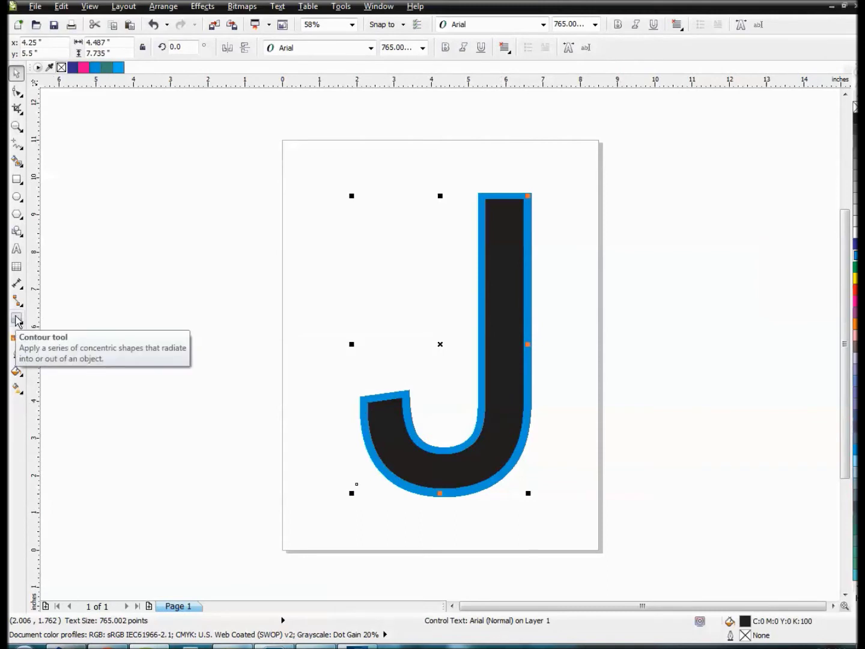
{"action": "left_click", "coordinate": [17, 319]}
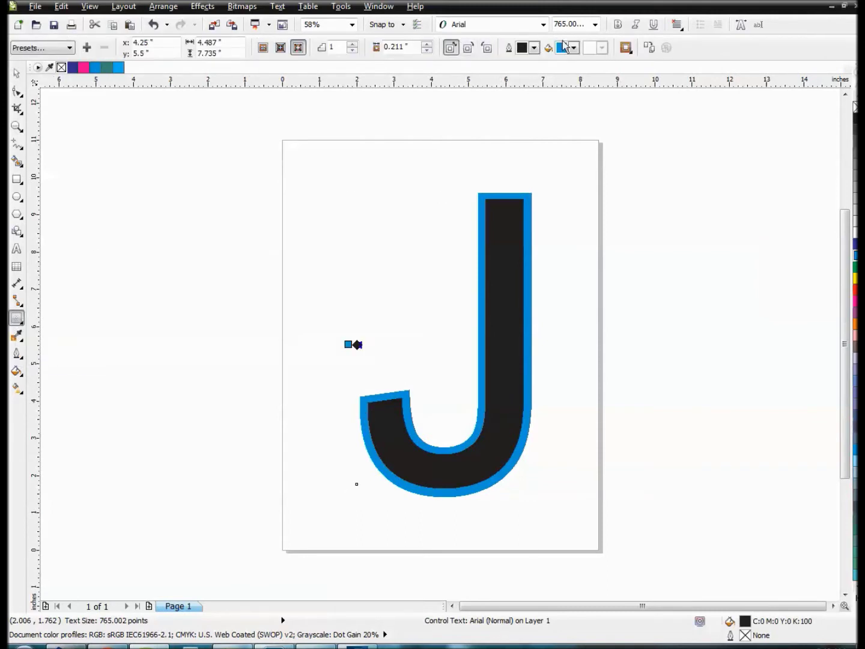
{"action": "left_click", "coordinate": [352, 45]}
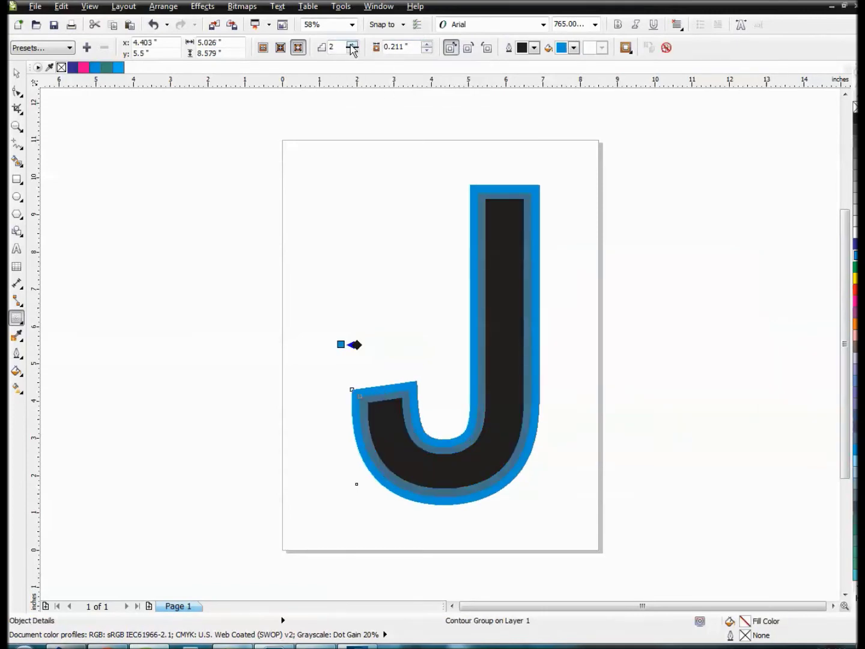
{"action": "left_click", "coordinate": [352, 45]}
{"action": "left_click", "coordinate": [352, 46]}
{"action": "left_click", "coordinate": [353, 45]}
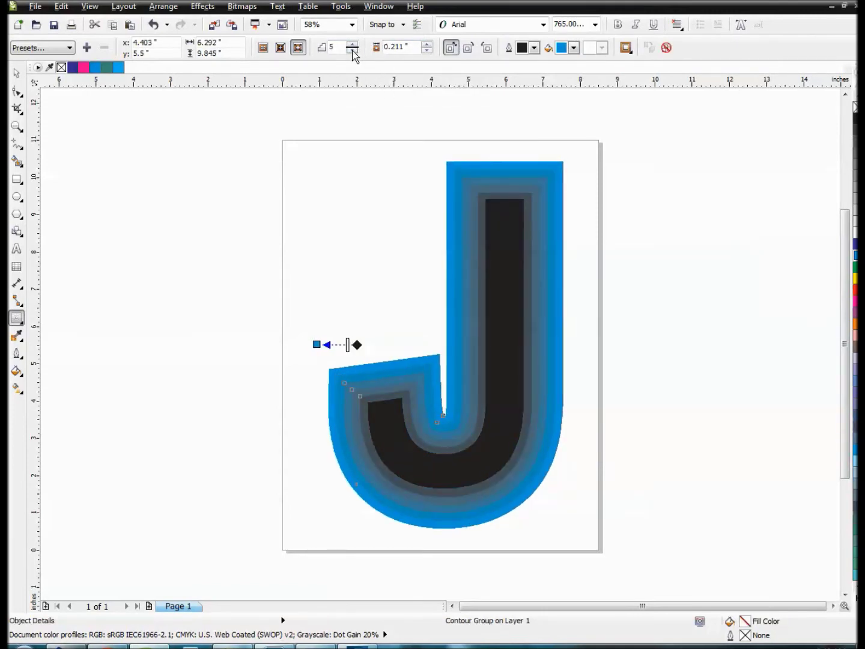
- Reduce the contour steps on the J to 1
{"action": "left_click", "coordinate": [353, 50]}
{"action": "left_click", "coordinate": [353, 50]}
{"action": "left_click", "coordinate": [353, 51]}
{"action": "left_click", "coordinate": [354, 51]}
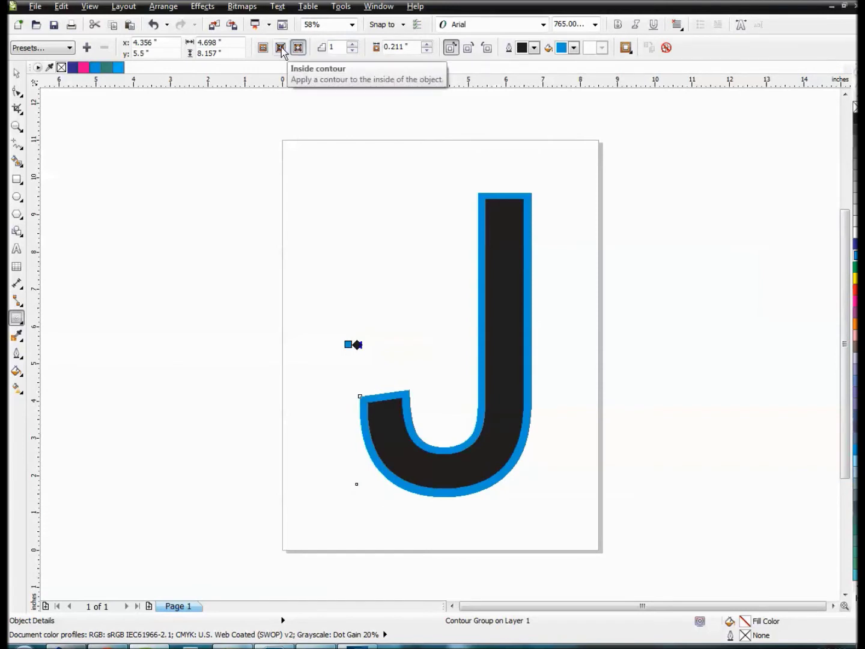
- Preview the To Center and Inside contour types on the J and restore an Outside contour with 1 step
{"action": "left_click", "coordinate": [264, 50]}
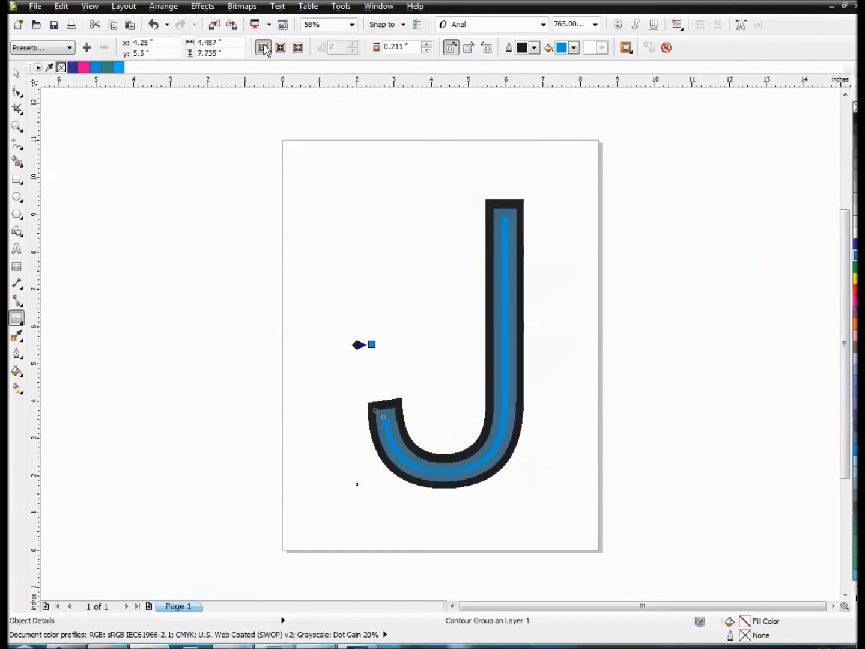
{"action": "left_click", "coordinate": [279, 48]}
{"action": "left_click", "coordinate": [299, 48]}
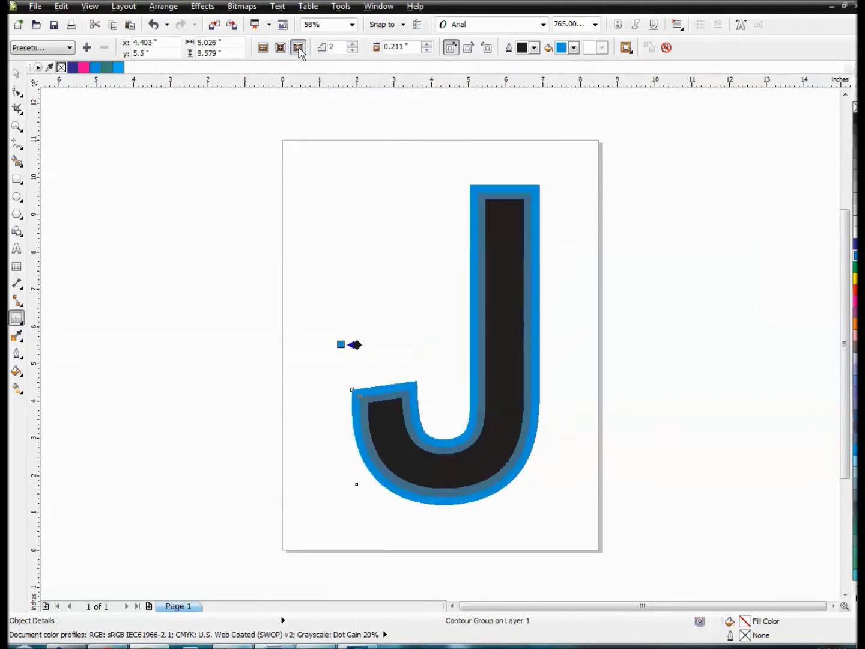
{"action": "left_click", "coordinate": [353, 52]}
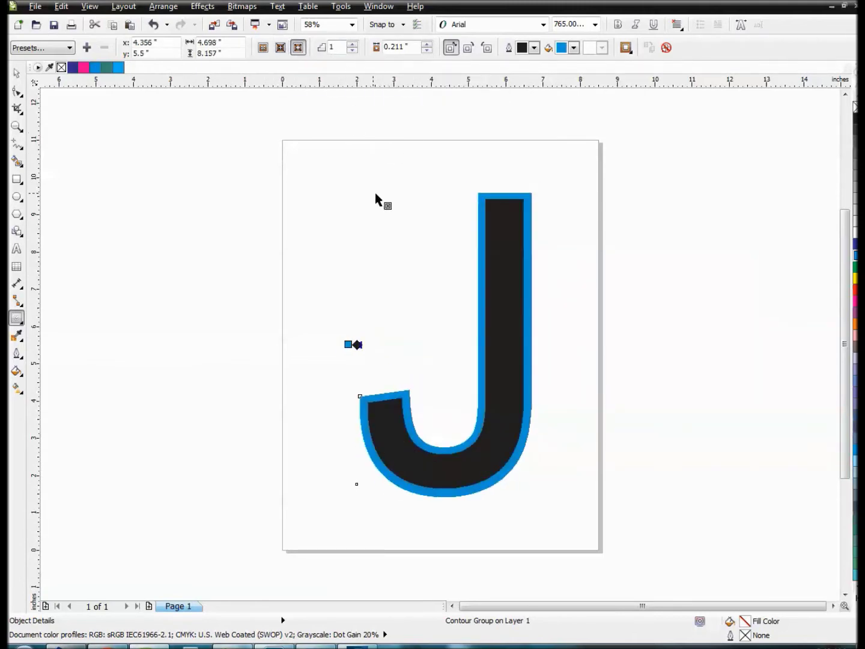
- Select the contour group and the black J separately, and examine the arrangement commands available with nothing selected and with the J selected
{"action": "left_click", "coordinate": [16, 72]}
{"action": "left_click", "coordinate": [252, 333]}
{"action": "left_click", "coordinate": [482, 270]}
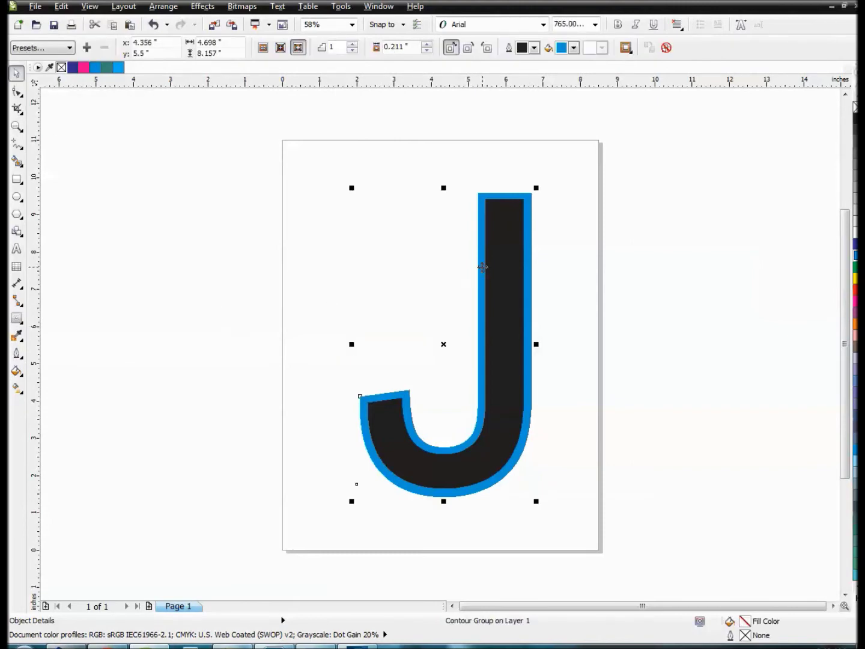
{"action": "left_click", "coordinate": [325, 237]}
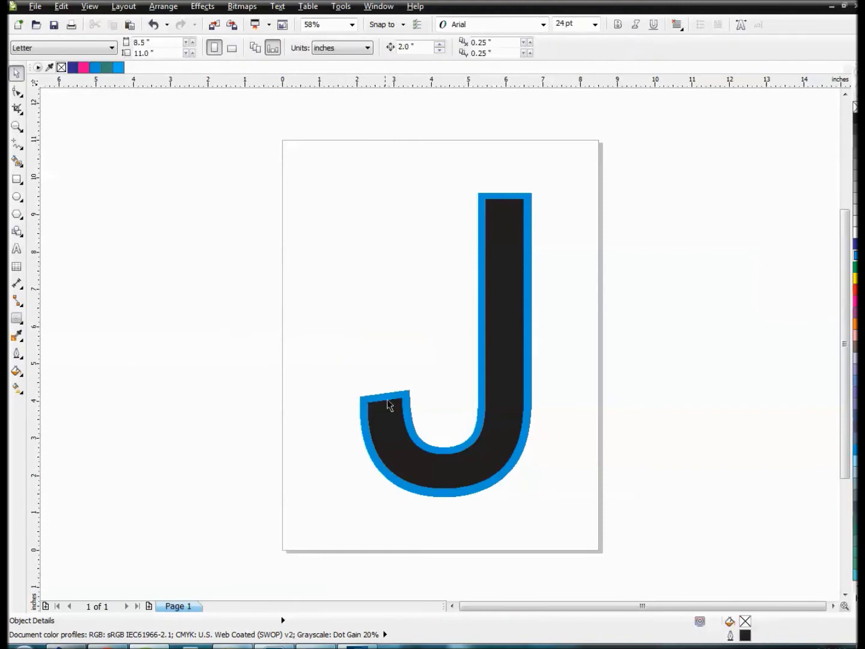
{"action": "left_click", "coordinate": [164, 7]}
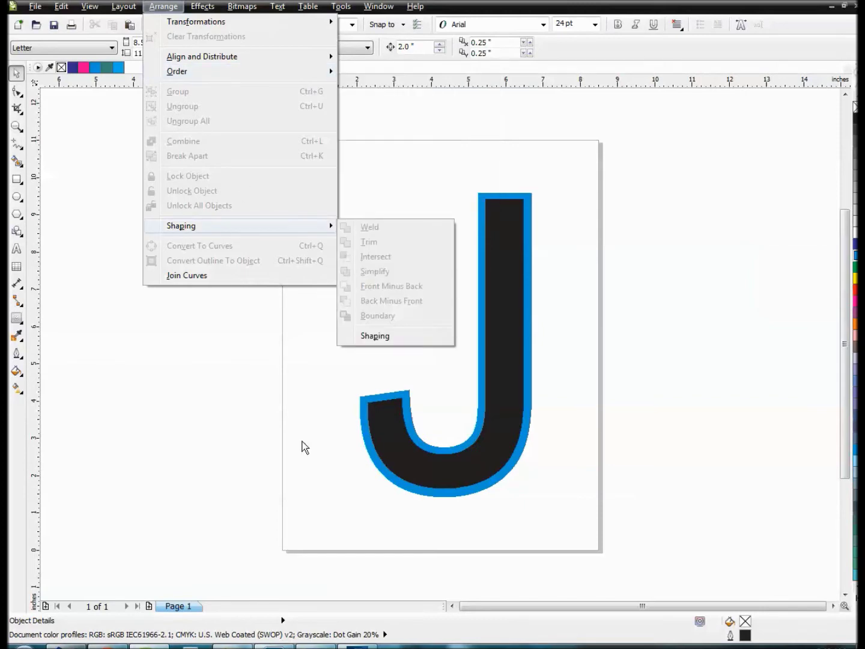
{"action": "left_click", "coordinate": [235, 378]}
{"action": "left_click", "coordinate": [494, 326]}
{"action": "left_click", "coordinate": [299, 282]}
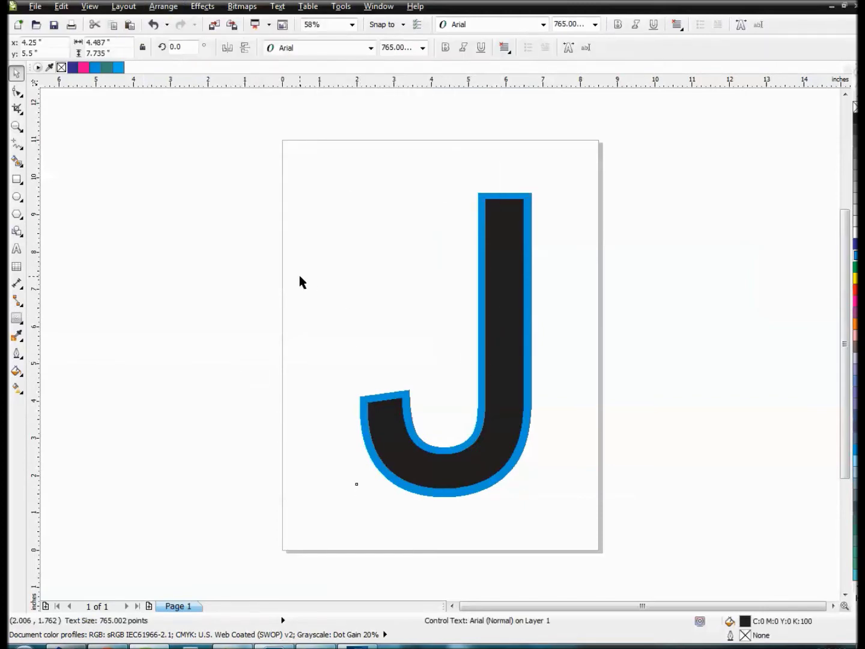
{"action": "left_click", "coordinate": [500, 311]}
{"action": "left_click", "coordinate": [172, 11]}
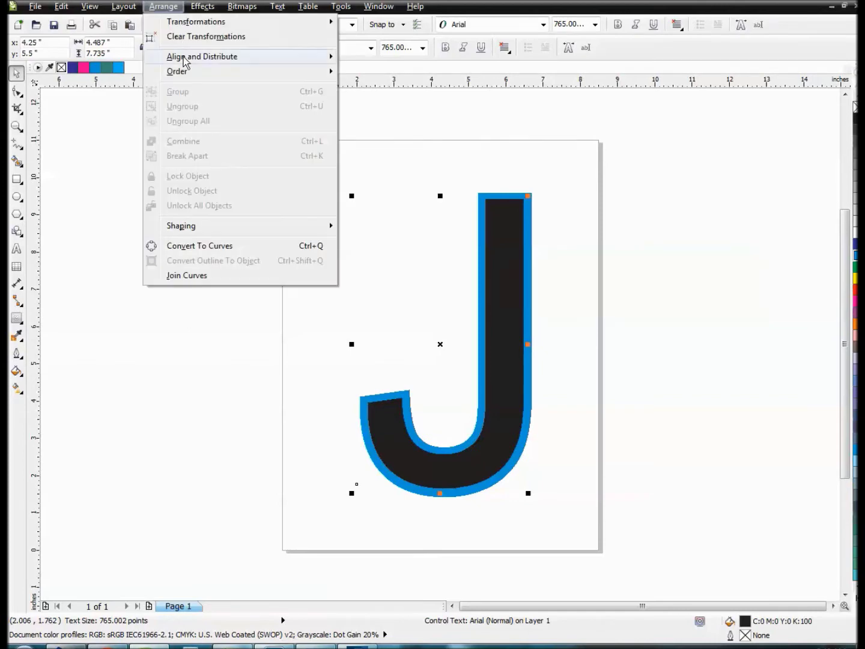
{"action": "left_click", "coordinate": [408, 286]}
{"action": "left_click", "coordinate": [484, 171]}
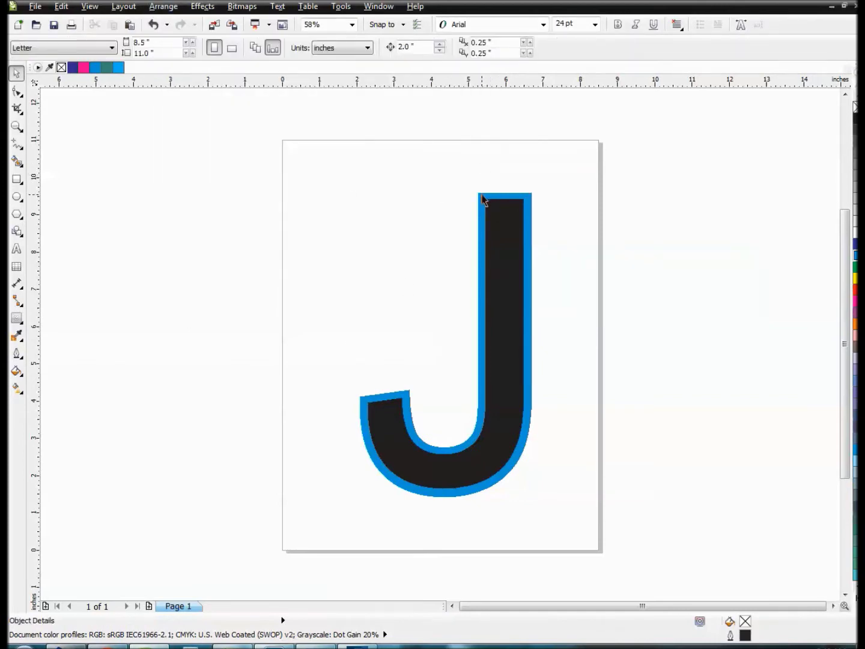
- Select the blue contour group and locate the Break Contour Group Apart command for it
{"action": "left_click", "coordinate": [484, 200]}
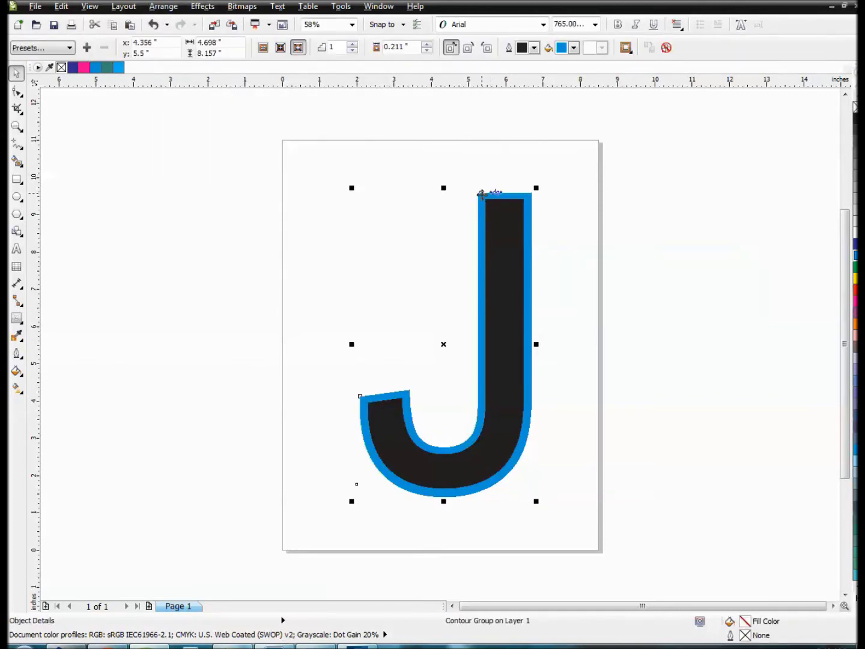
{"action": "left_click", "coordinate": [163, 7]}
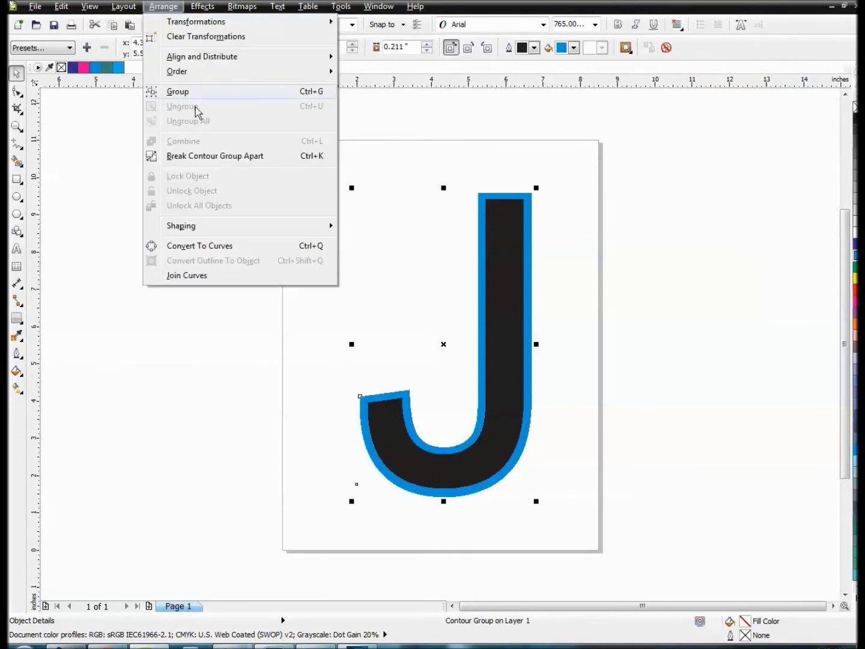
{"action": "left_click", "coordinate": [320, 158]}
{"action": "left_click", "coordinate": [622, 318]}
- Test moving the black J to see whether its linked contour follows, and undo the move
{"action": "left_click", "coordinate": [497, 223]}
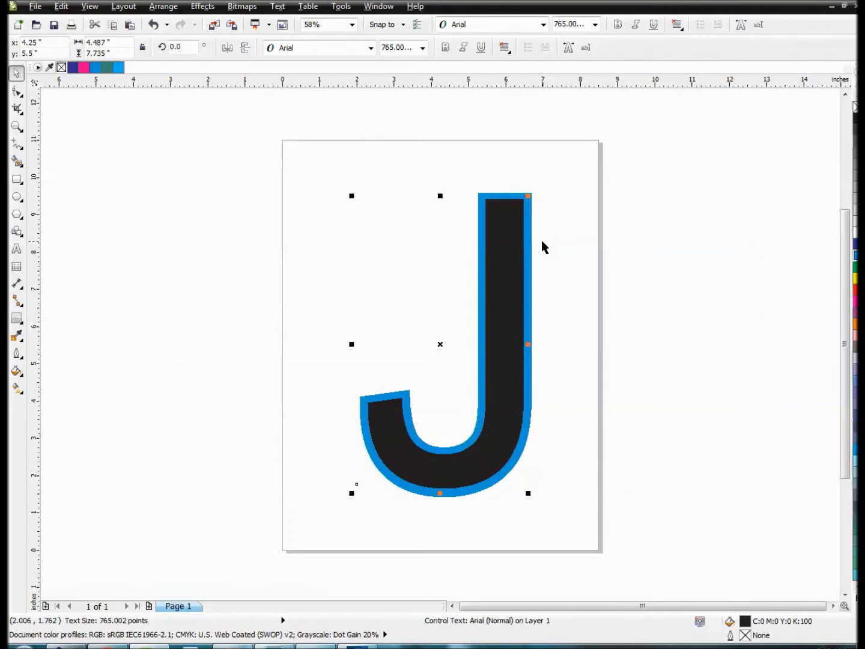
{"action": "left_click", "coordinate": [249, 226]}
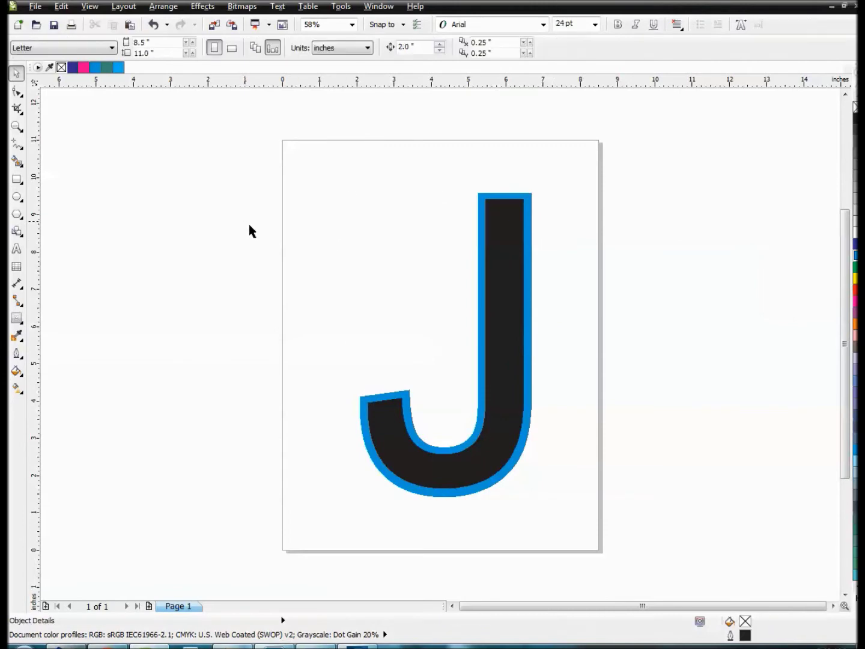
{"action": "left_click_drag", "start_coordinate": [508, 256], "coordinate": [606, 251]}
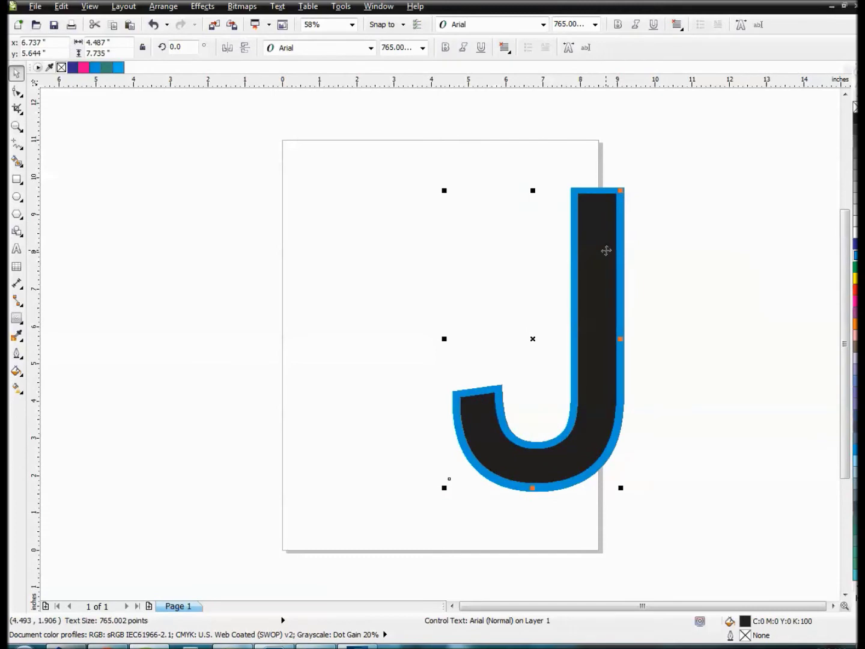
{"action": "key", "text": "ctrl+z"}
- Break the contour group apart and deselect the letter and its blue contour
{"action": "key", "text": "ctrl+k"}
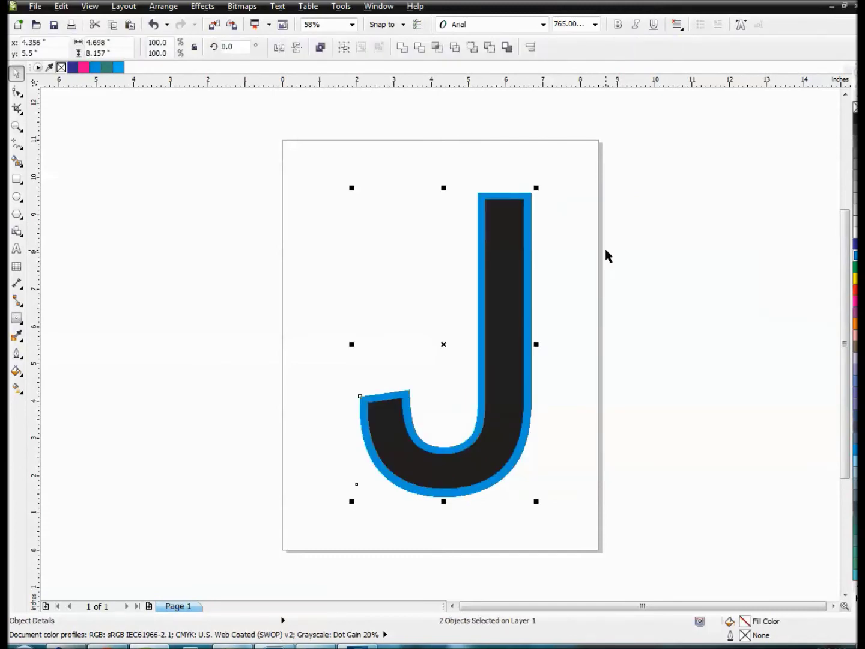
{"action": "left_click", "coordinate": [607, 255]}
{"action": "left_click", "coordinate": [508, 246]}
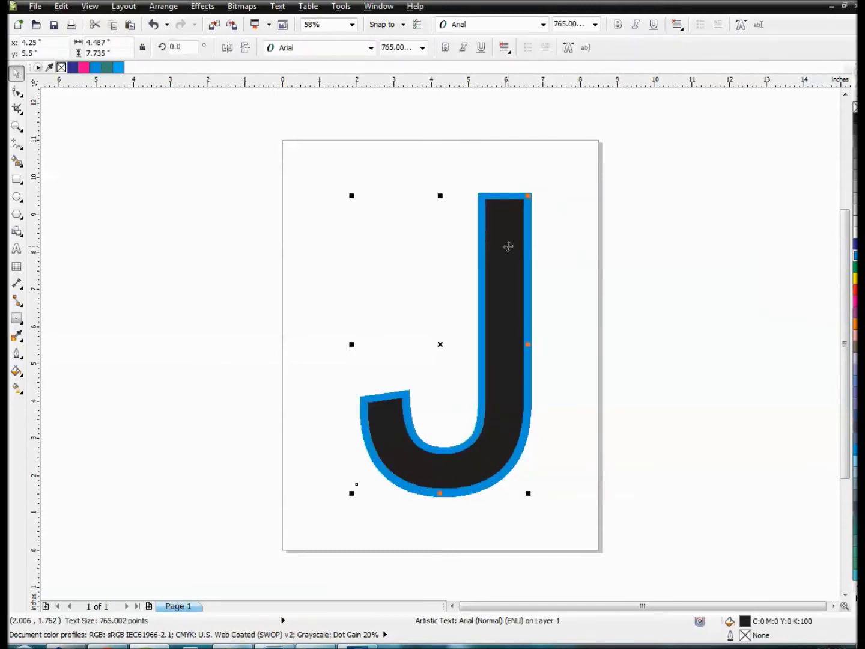
{"action": "left_click", "coordinate": [145, 241]}
- Move the black J off its blue contour to check their separation, and undo the move
{"action": "left_click_drag", "start_coordinate": [518, 249], "coordinate": [585, 246]}
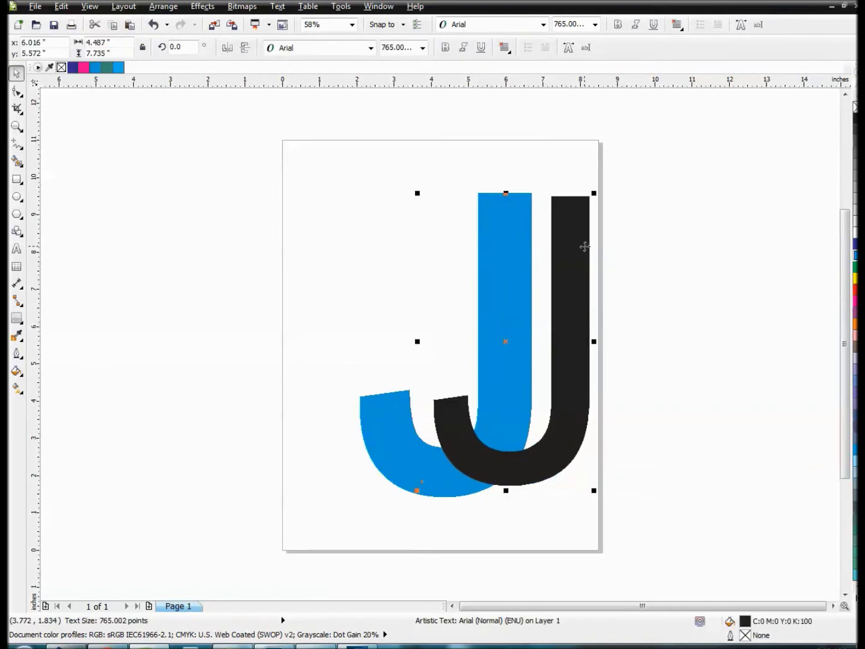
{"action": "key", "text": "ctrl+z"}
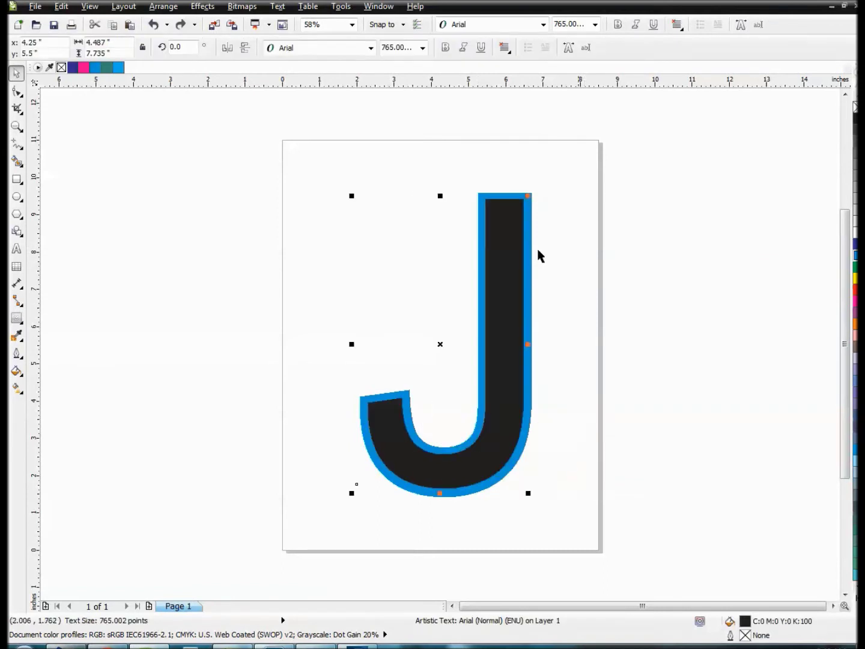
{"action": "left_click", "coordinate": [276, 263]}
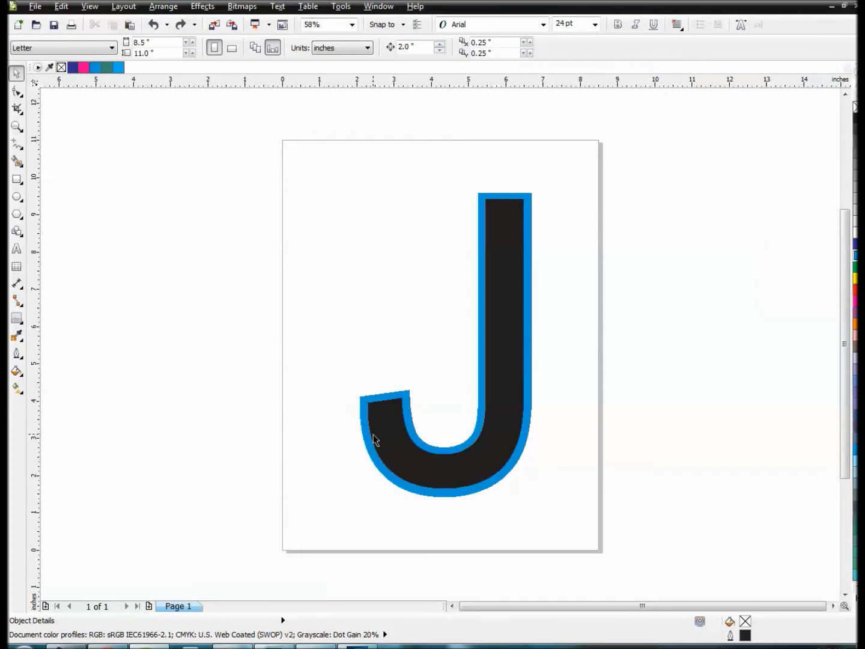
- Add a second page, set its size to Letter and return to Page 1
{"action": "left_click", "coordinate": [149, 606]}
{"action": "left_click", "coordinate": [106, 48]}
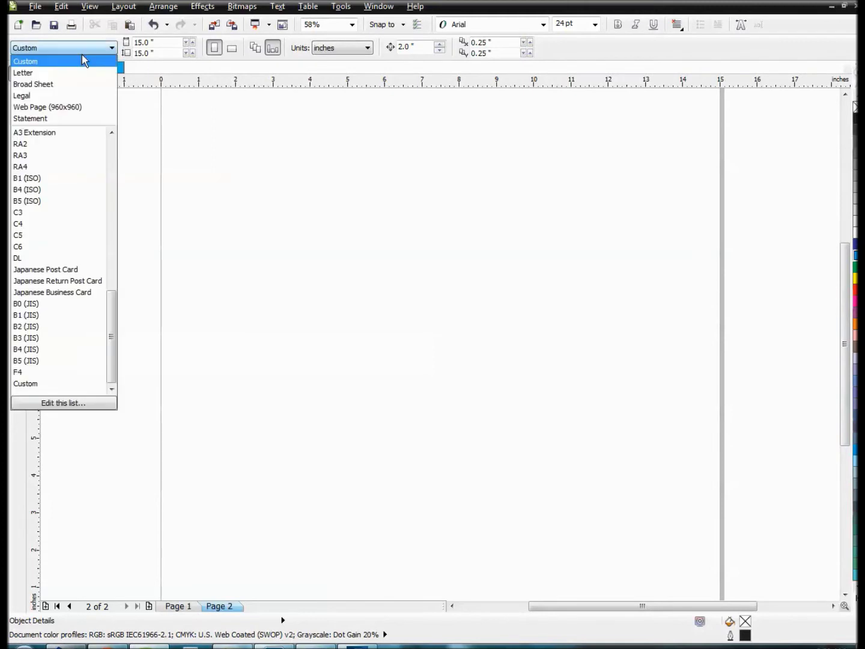
{"action": "left_click", "coordinate": [75, 73]}
{"action": "left_click", "coordinate": [183, 605]}
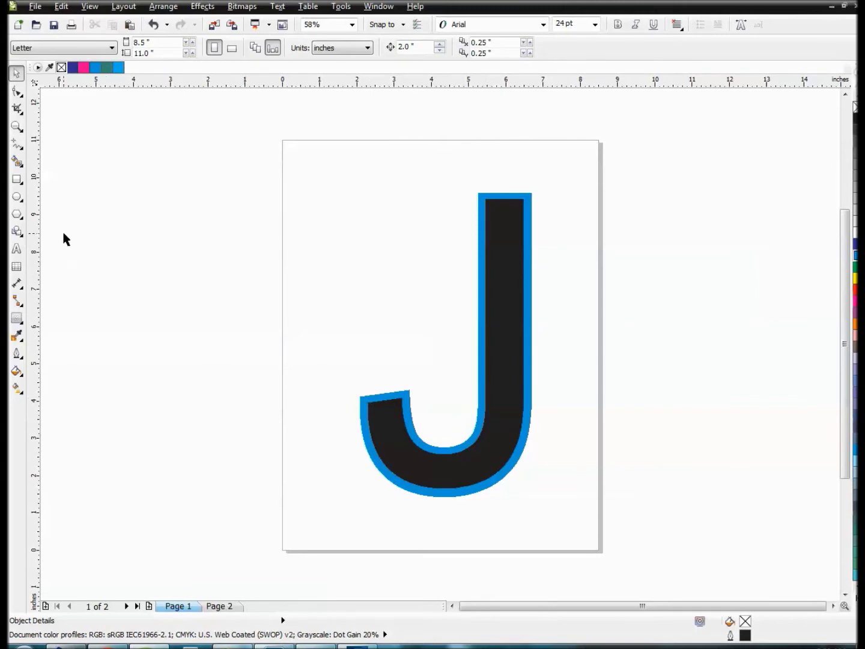
- Draw a black-filled vertical bar about 0.09 by 0.61 inches near the page's upper-left corner and rotate a duplicate 90 degrees
{"action": "left_click", "coordinate": [18, 181]}
{"action": "left_click_drag", "start_coordinate": [307, 180], "coordinate": [311, 203]}
{"action": "left_click", "coordinate": [16, 73]}
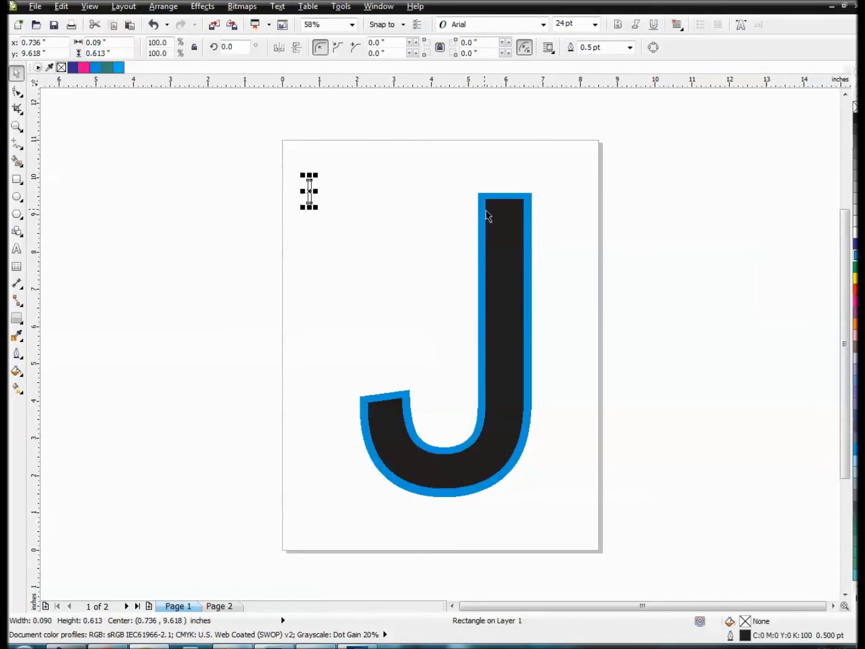
{"action": "left_click", "coordinate": [856, 115]}
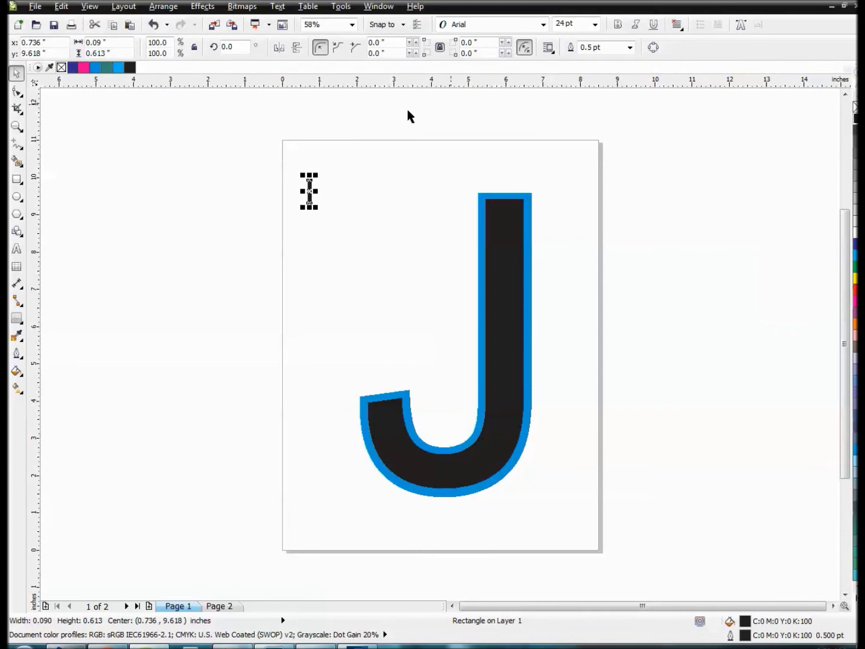
{"action": "type", "text": "90"}
{"action": "key", "text": "Return"}
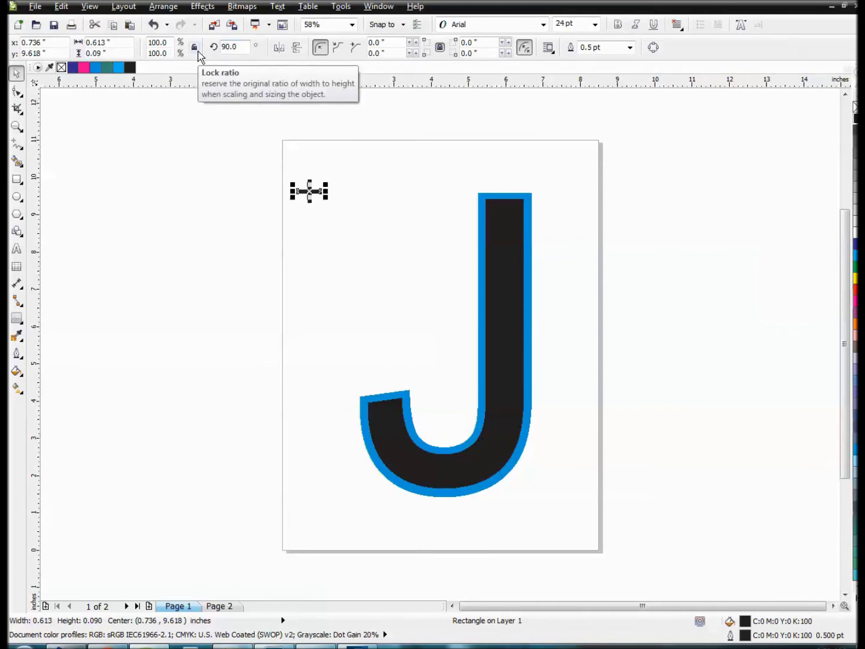
- Group the two crossed bars and copy the cross to the page's upper-right corner
{"action": "left_click_drag", "start_coordinate": [253, 172], "coordinate": [363, 246]}
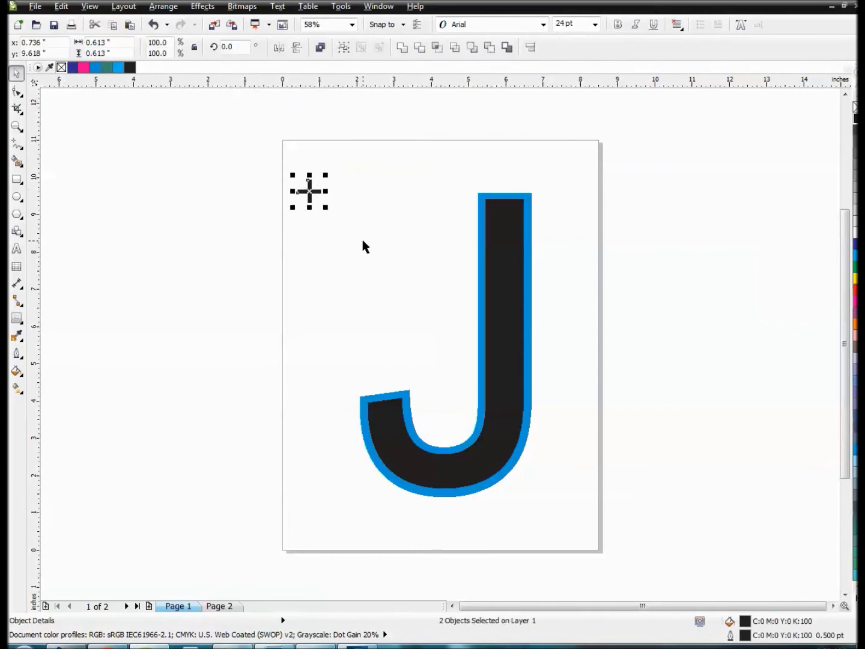
{"action": "key", "text": "ctrl+g"}
{"action": "left_click_drag", "start_coordinate": [309, 190], "coordinate": [574, 183]}
{"action": "left_click", "coordinate": [595, 204]}
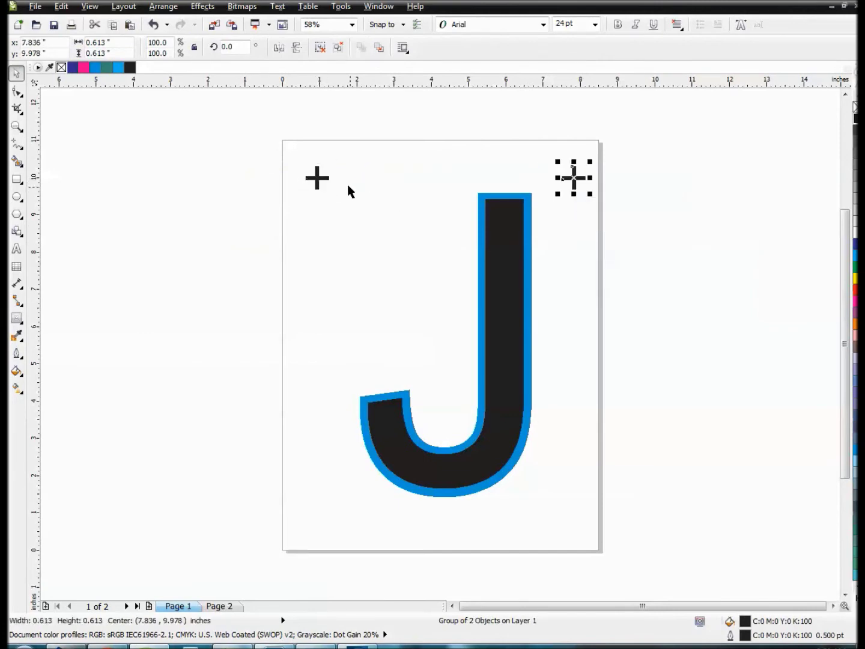
- Group the two crosses above the letter and centre the pair horizontally on the blue J
{"action": "left_click", "coordinate": [324, 179], "text": "shift"}
{"action": "key", "text": "ctrl+g"}
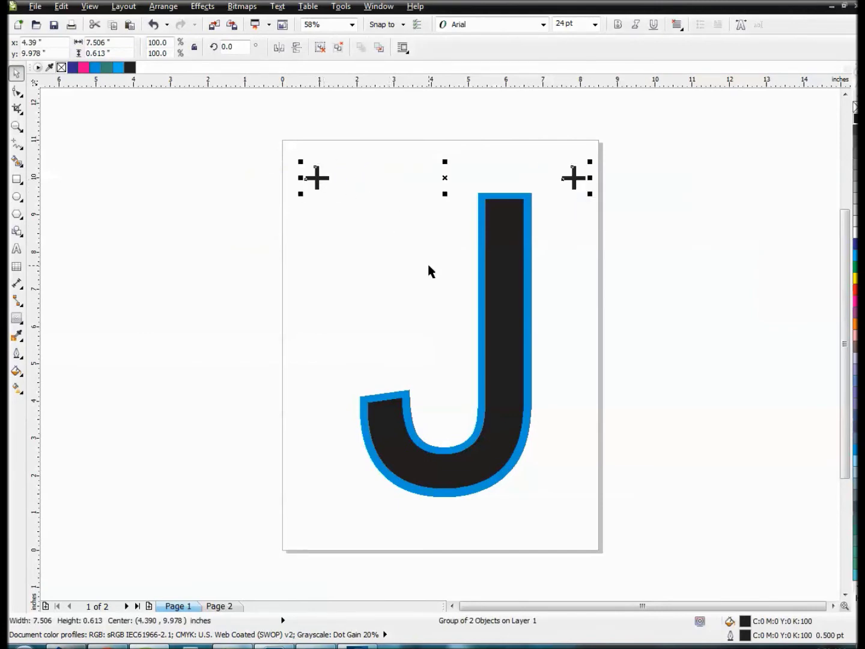
{"action": "left_click", "coordinate": [480, 296], "text": "shift"}
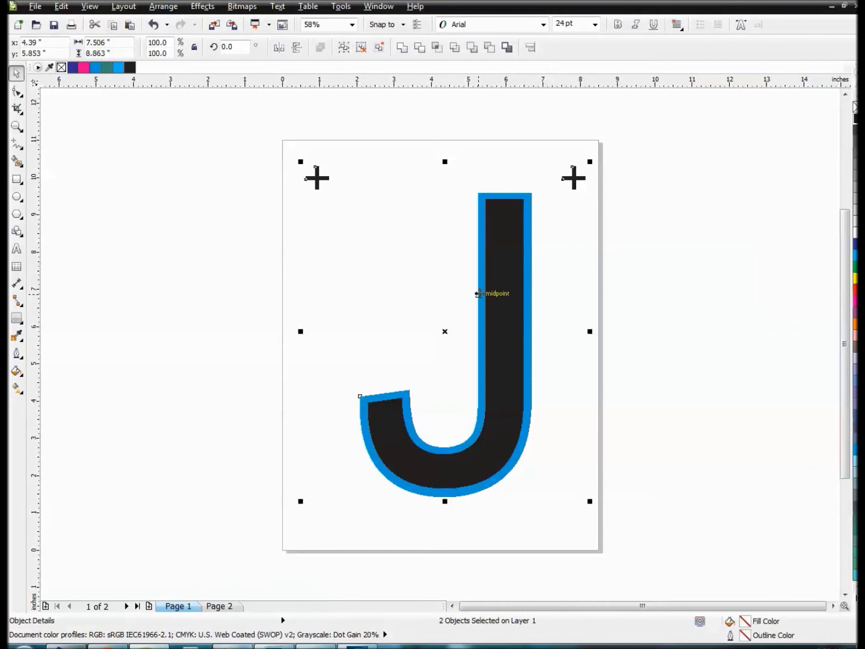
{"action": "left_click", "coordinate": [758, 265]}
- Copy the pair of crosses straight down to the page's lower corners
{"action": "left_click", "coordinate": [317, 177]}
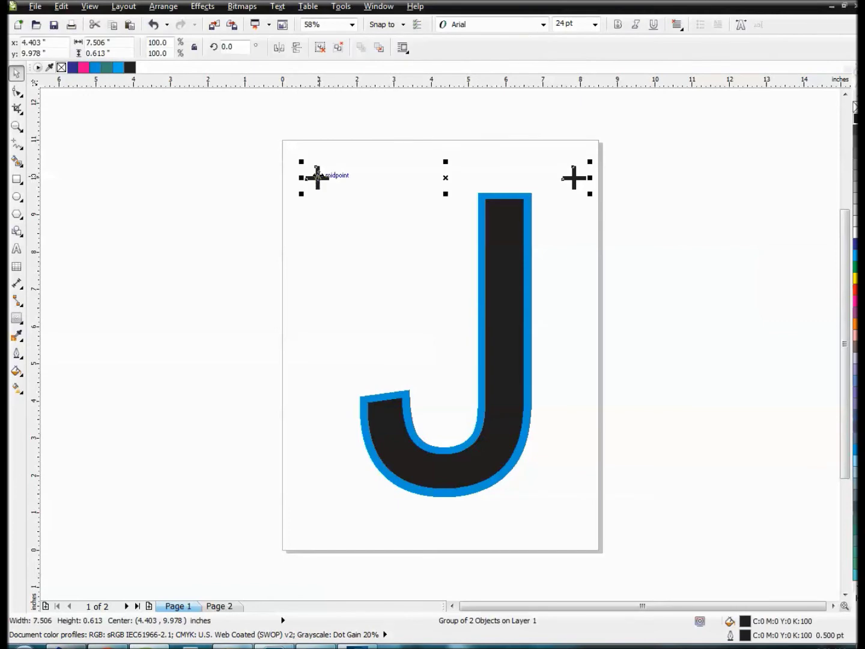
{"action": "left_click_drag", "start_coordinate": [317, 177], "coordinate": [285, 507]}
{"action": "left_click", "coordinate": [322, 526]}
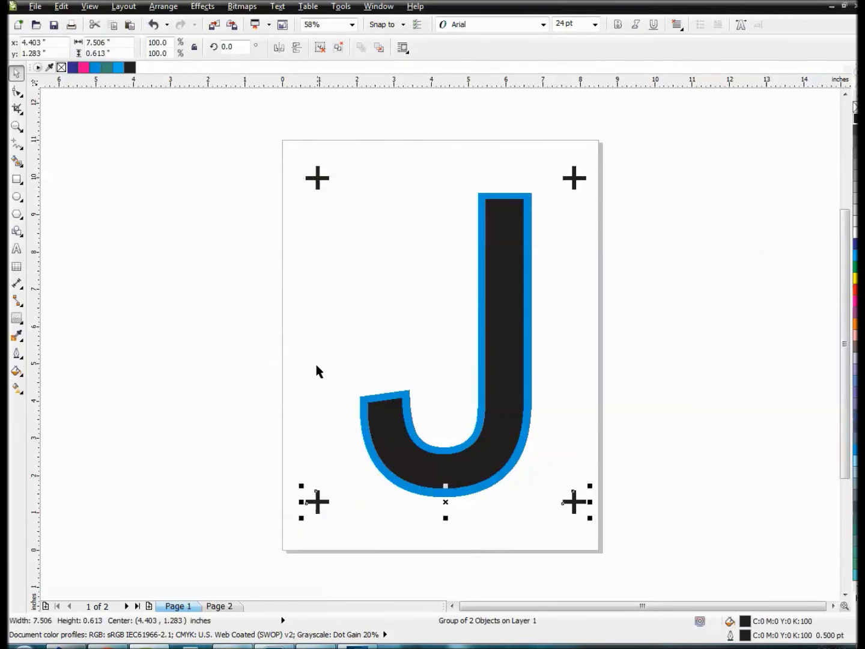
- Group all four corner crosses and centre the set vertically on the blue J
{"action": "left_click", "coordinate": [316, 176], "text": "shift"}
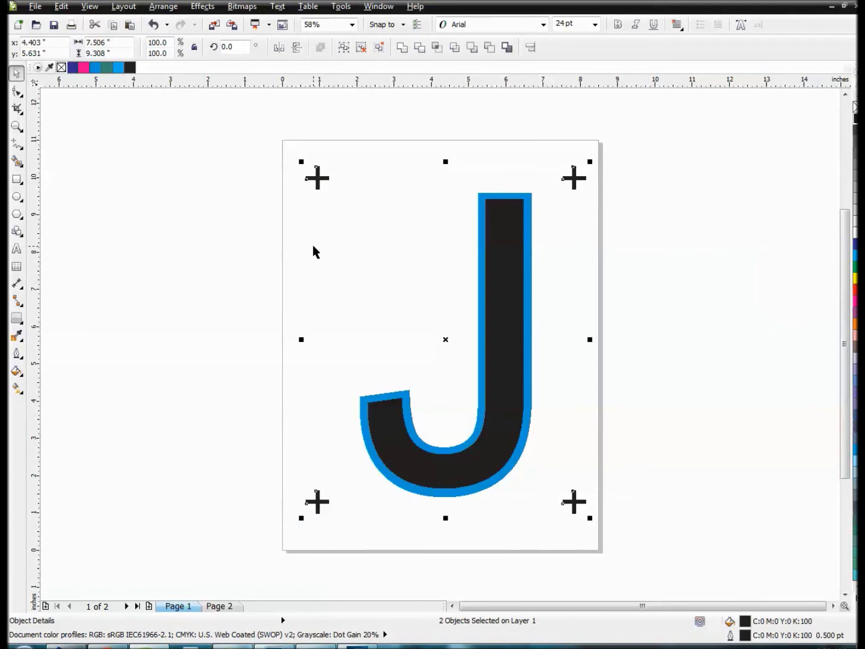
{"action": "key", "text": "ctrl+g"}
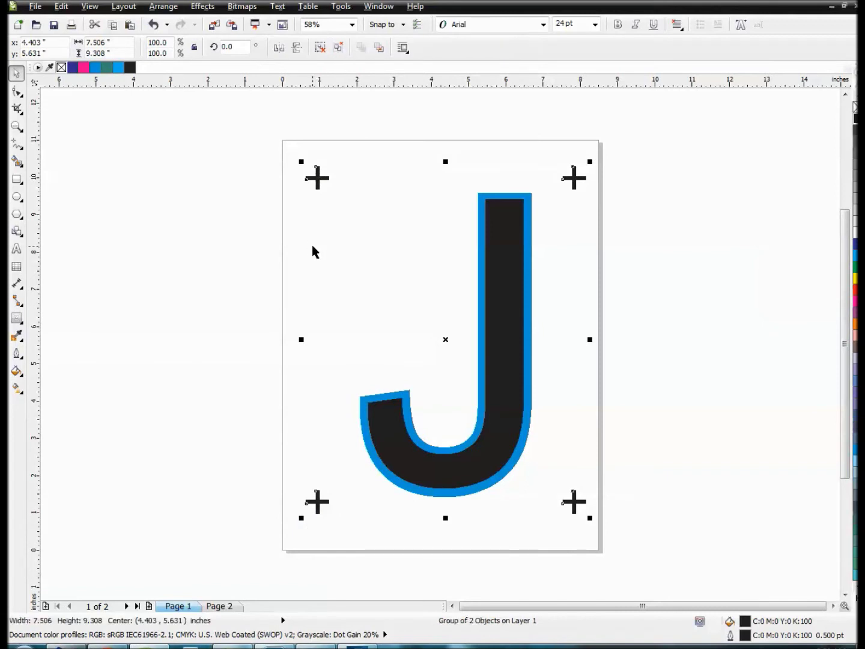
{"action": "left_click", "coordinate": [479, 200], "text": "shift"}
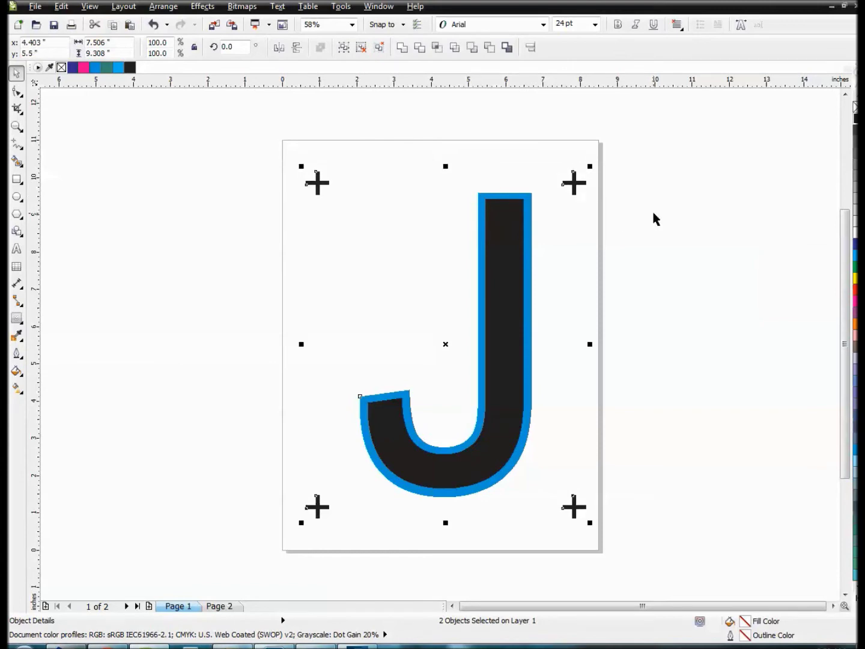
{"action": "left_click", "coordinate": [470, 186]}
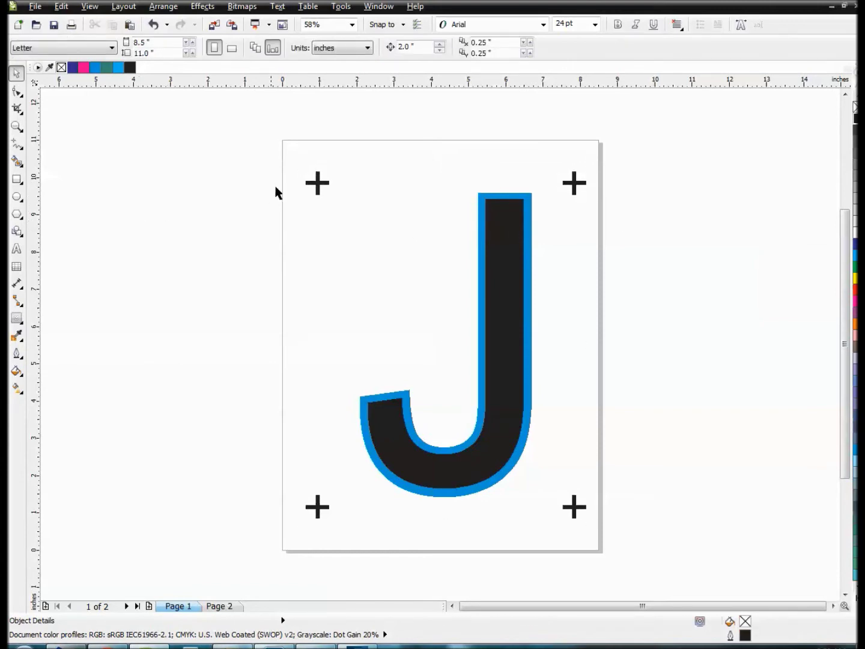
{"action": "left_click_drag", "start_coordinate": [388, 453], "coordinate": [467, 458]}
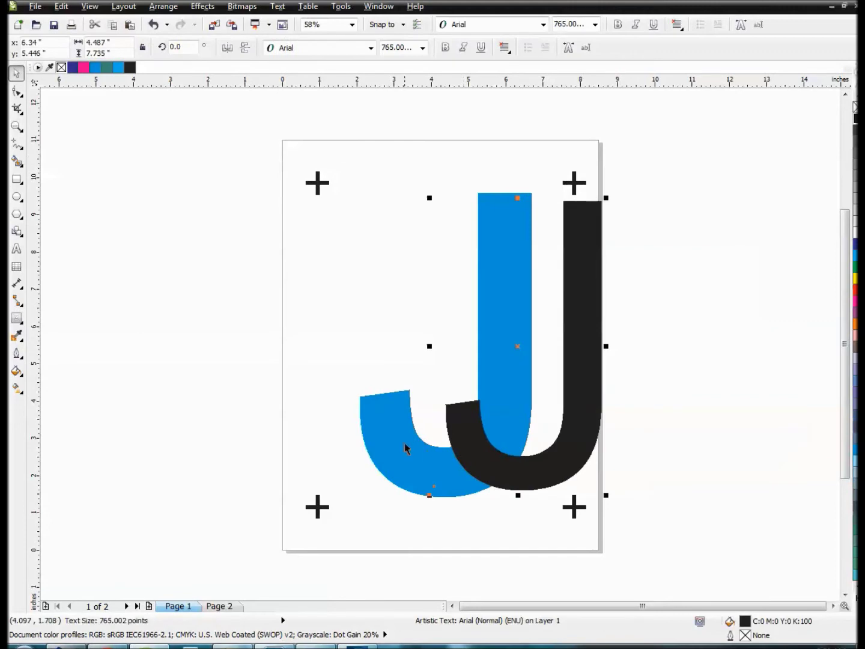
{"action": "left_click", "coordinate": [472, 484]}
{"action": "key", "text": "ctrl+z"}
{"action": "left_click", "coordinate": [695, 301]}
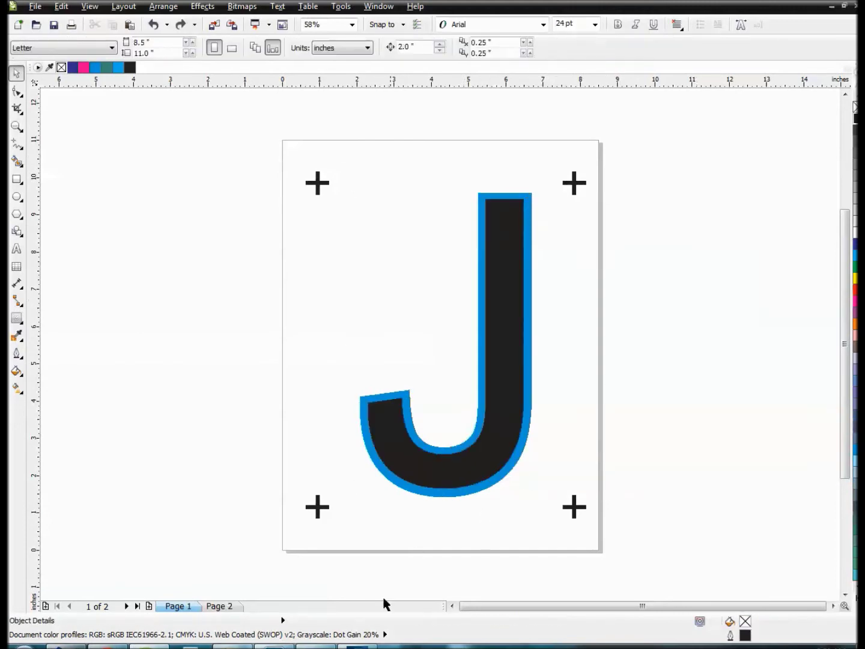
- Rename the first page as white
{"action": "right_click", "coordinate": [175, 607]}
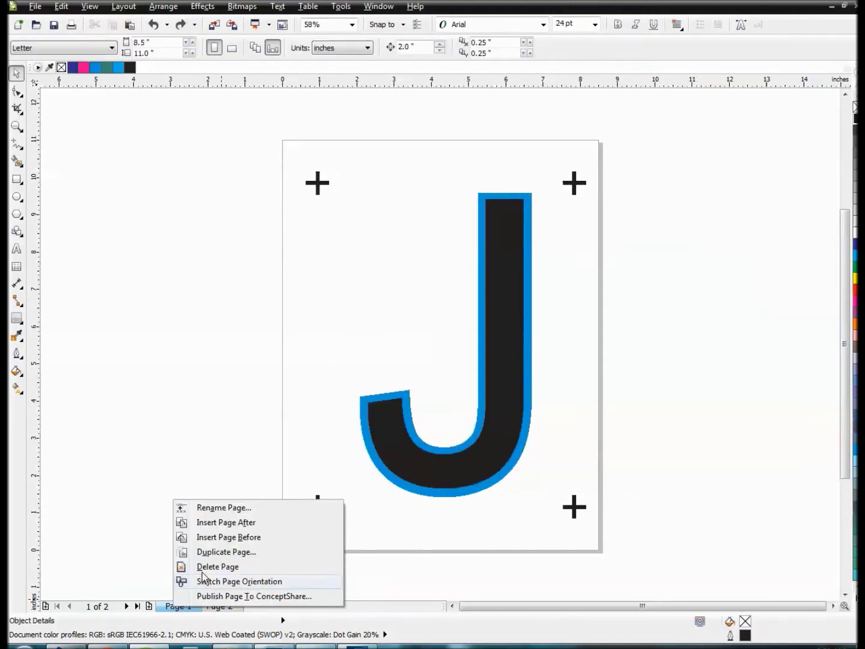
{"action": "left_click", "coordinate": [217, 508]}
{"action": "type", "text": "white"}
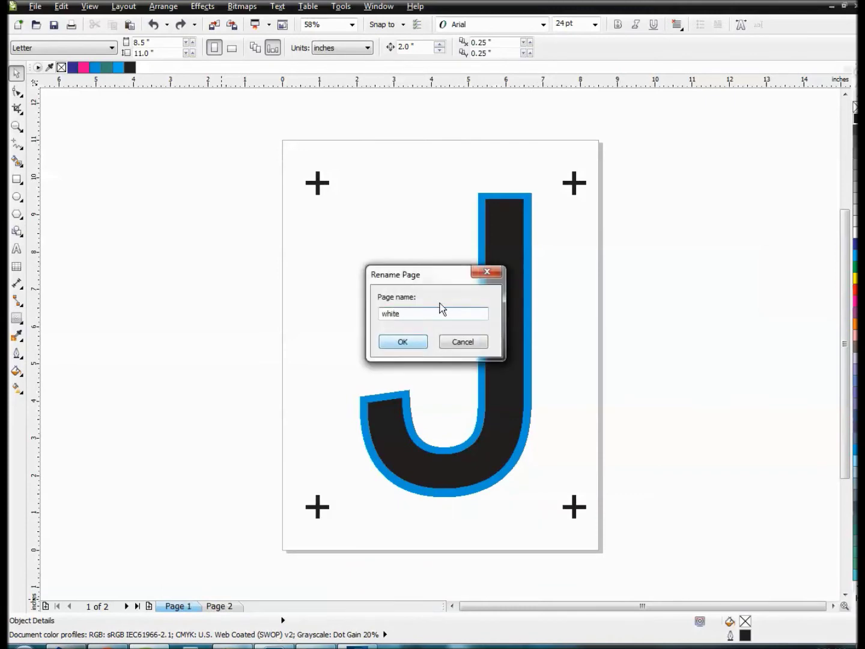
{"action": "left_click", "coordinate": [408, 344]}
- Rename the second page as blue
{"action": "left_click", "coordinate": [233, 608]}
{"action": "right_click", "coordinate": [233, 608]}
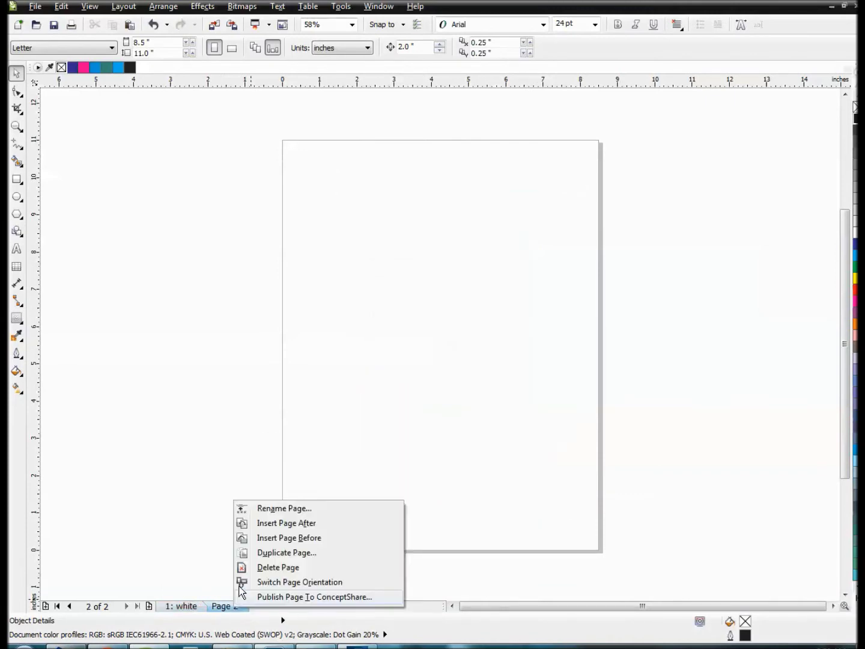
{"action": "left_click", "coordinate": [260, 509]}
{"action": "type", "text": "blue"}
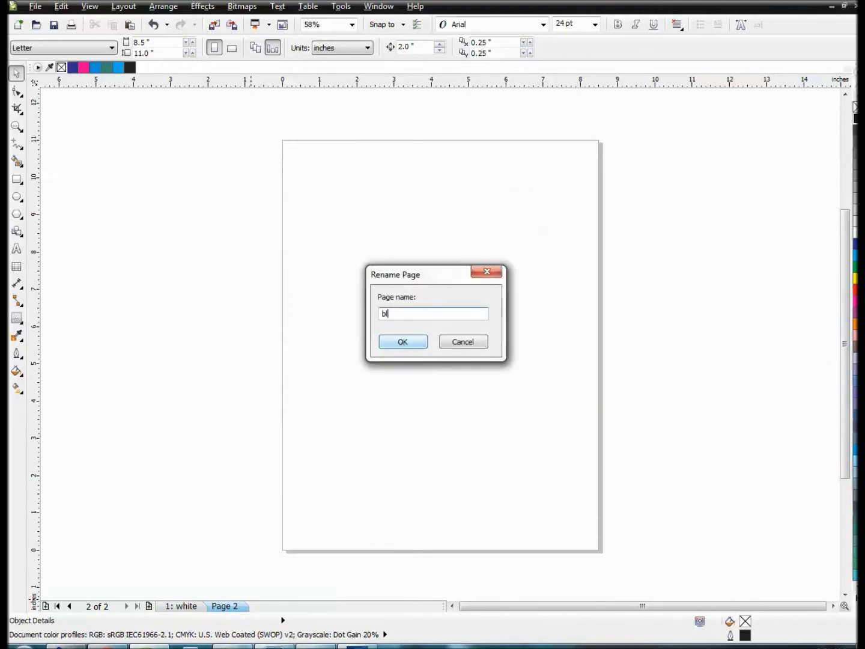
{"action": "left_click", "coordinate": [402, 342]}
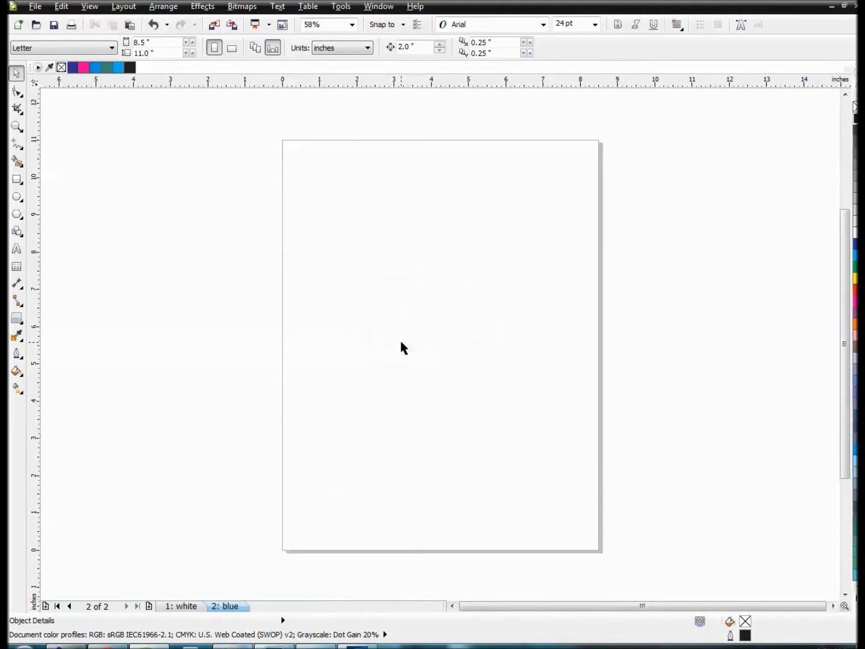
{"action": "left_click", "coordinate": [181, 608]}
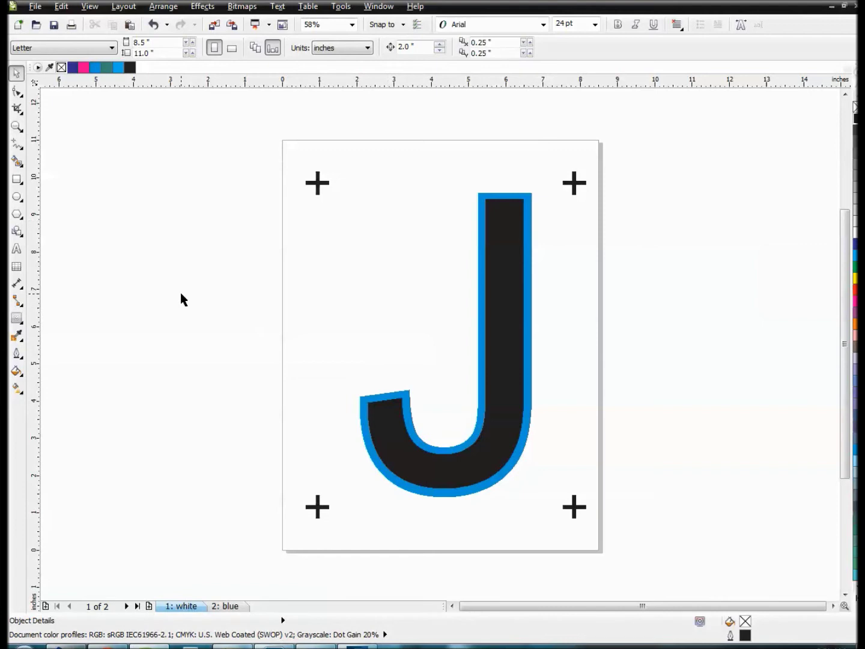
{"action": "left_click", "coordinate": [234, 607]}
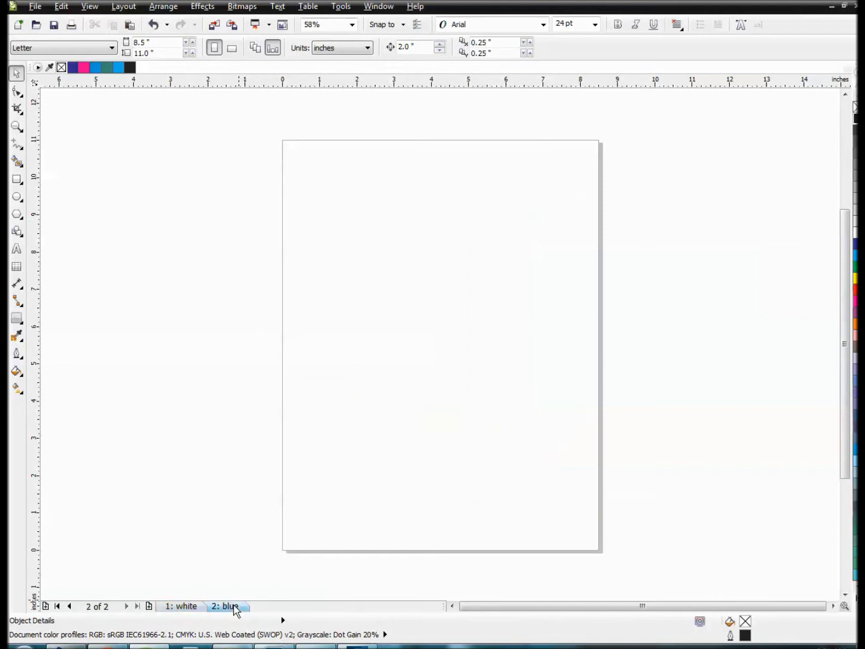
{"action": "left_click", "coordinate": [178, 607]}
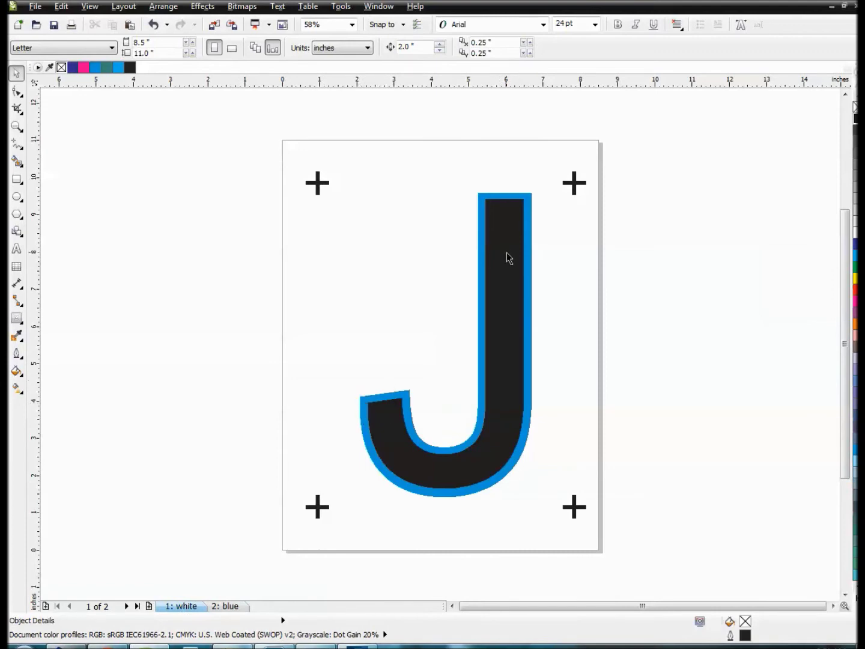
{"action": "left_click", "coordinate": [575, 185]}
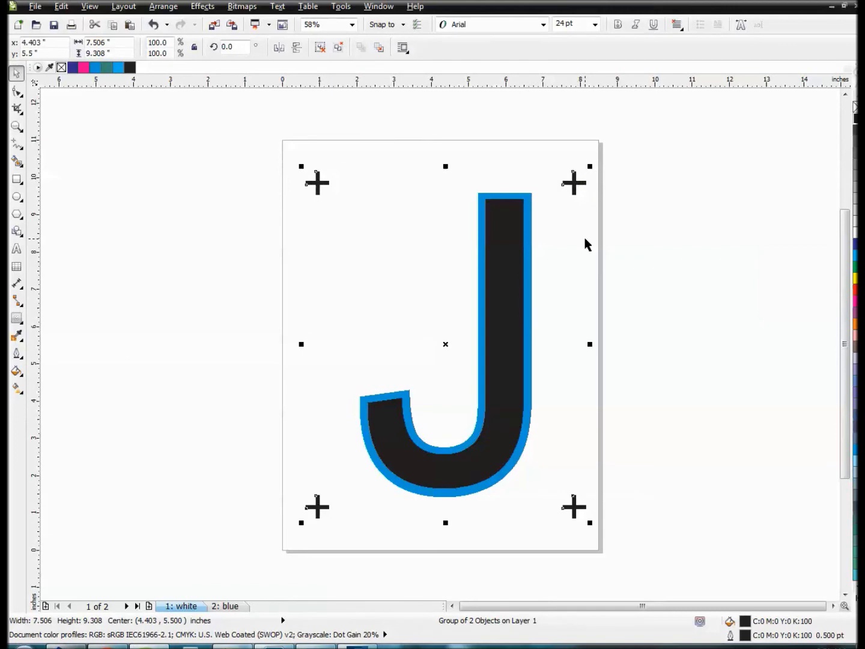
{"action": "left_click", "coordinate": [143, 205]}
{"action": "left_click_drag", "start_coordinate": [313, 183], "coordinate": [475, 147]}
{"action": "left_click_drag", "start_coordinate": [317, 183], "coordinate": [463, 154]}
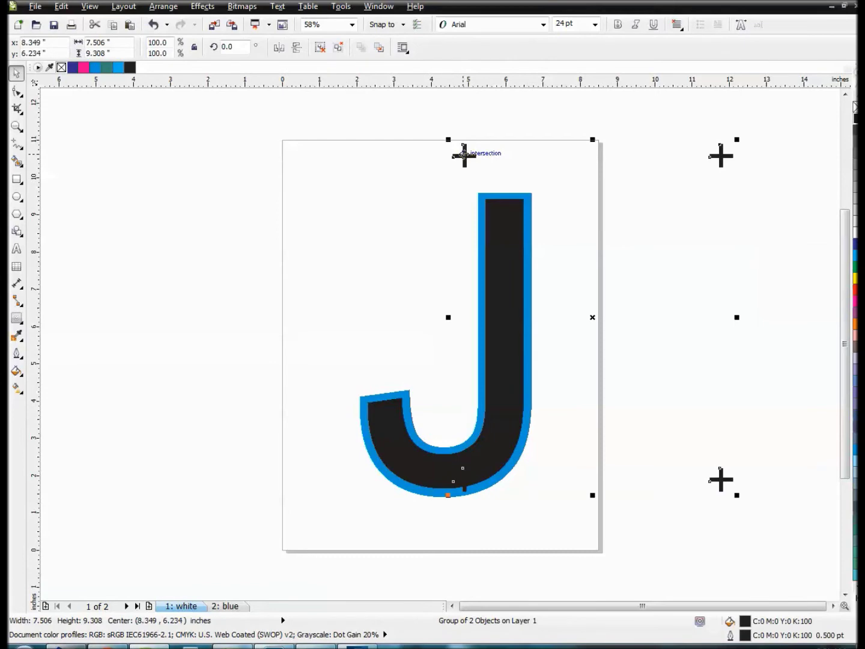
{"action": "key", "text": "p"}
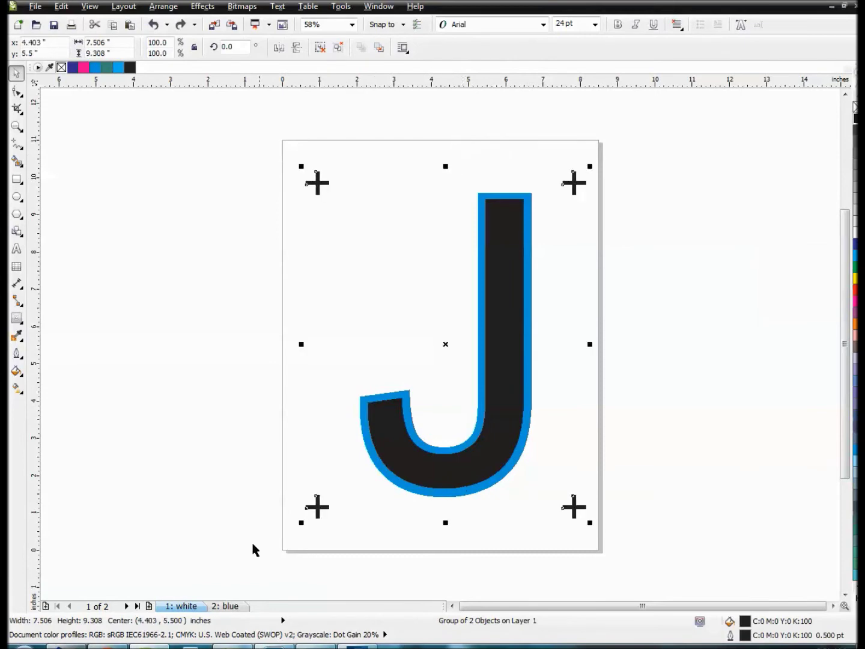
- Copy the group of four registration crosses from the white page to the same position on the blue page
{"action": "left_click", "coordinate": [231, 606]}
{"action": "key", "text": "ctrl+v"}
{"action": "key", "text": "Escape"}
{"action": "left_click", "coordinate": [184, 608]}
{"action": "left_click", "coordinate": [230, 606]}
{"action": "left_click", "coordinate": [193, 607]}
{"action": "left_click", "coordinate": [230, 606]}
{"action": "left_click", "coordinate": [190, 607]}
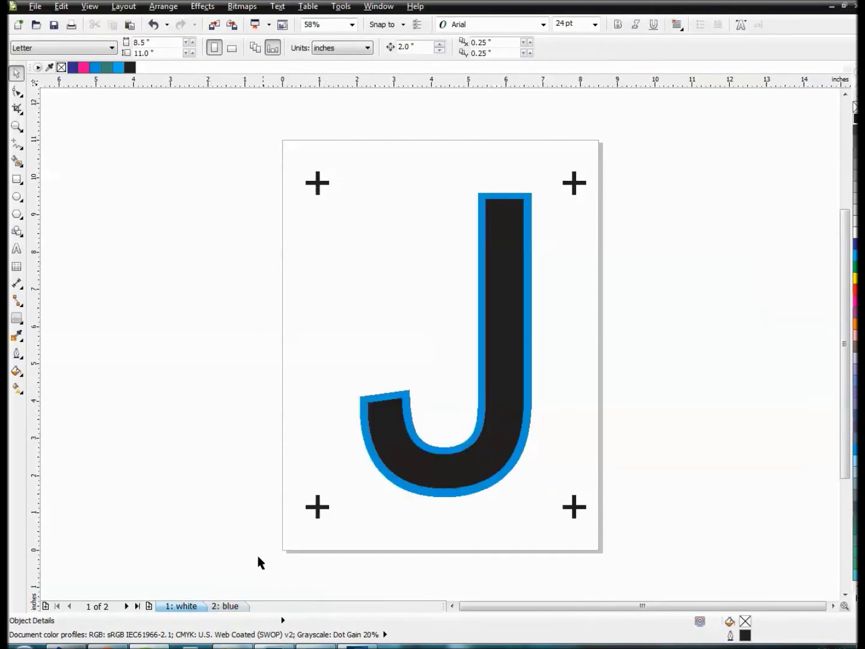
- Place a copy of the black and blue J shapes outside the white page's right edge
{"action": "left_click", "coordinate": [408, 397]}
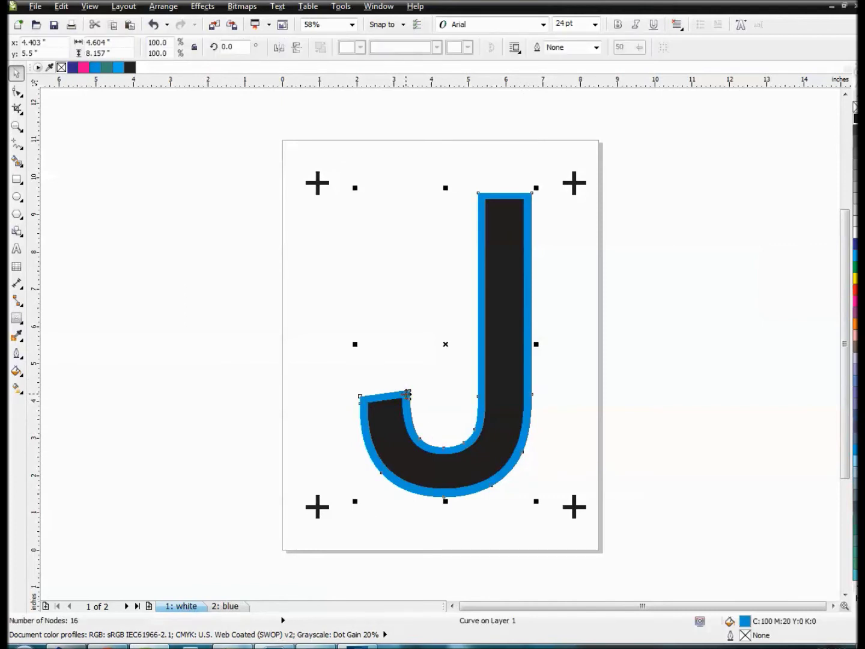
{"action": "left_click", "coordinate": [224, 228]}
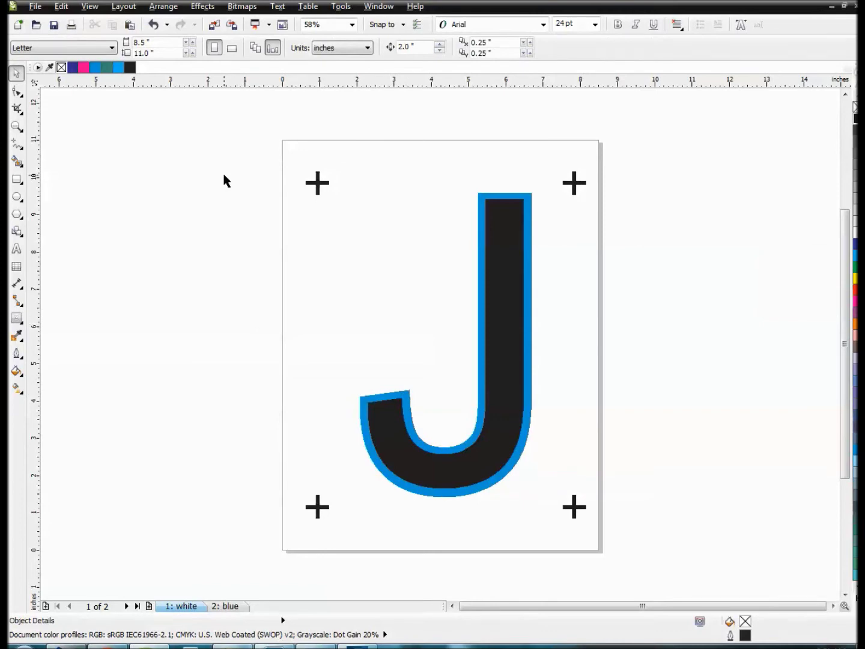
{"action": "left_click_drag", "start_coordinate": [340, 115], "coordinate": [553, 574]}
{"action": "left_click_drag", "start_coordinate": [509, 344], "coordinate": [790, 330]}
{"action": "left_click", "coordinate": [801, 354]}
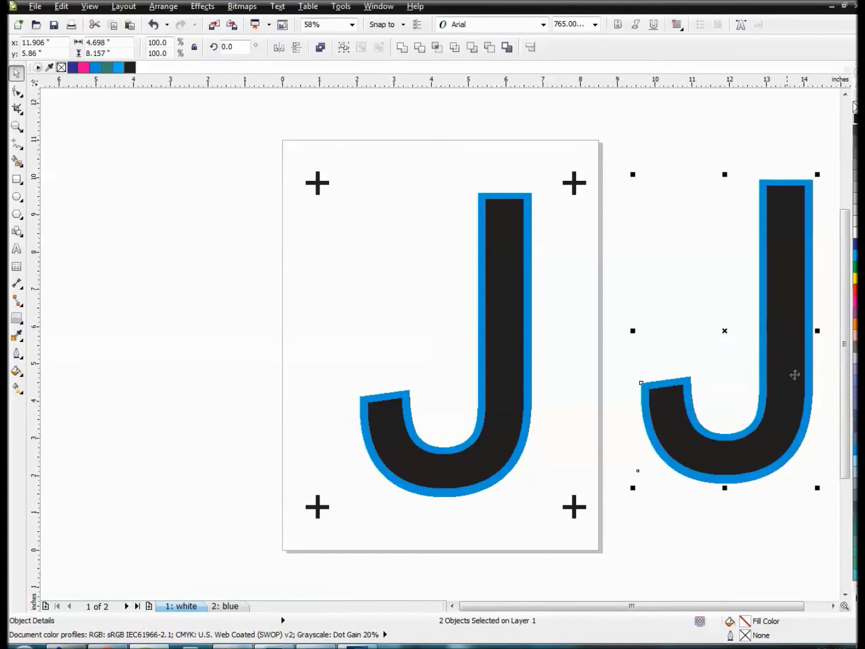
- Insert a new page after the white page and rename it Composite
{"action": "left_click", "coordinate": [135, 555]}
{"action": "left_click", "coordinate": [149, 606]}
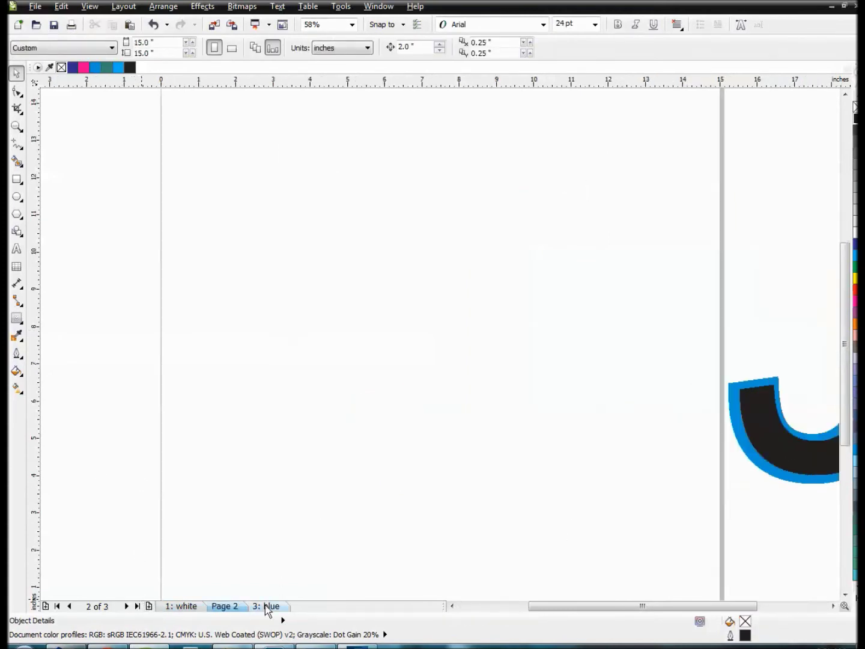
{"action": "right_click", "coordinate": [240, 608]}
{"action": "left_click", "coordinate": [285, 510]}
{"action": "type", "text": "Compo"}
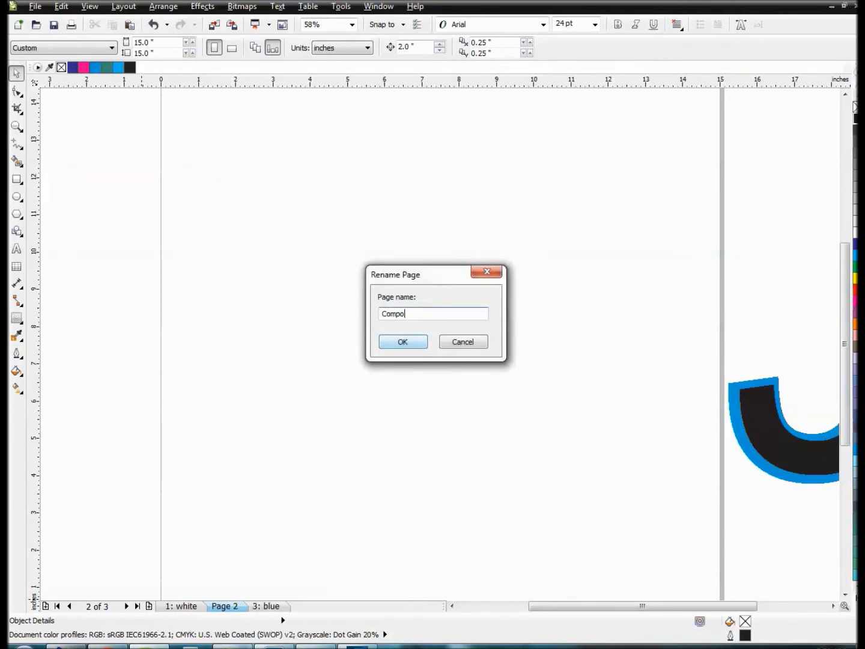
{"action": "type", "text": "site"}
{"action": "left_click", "coordinate": [396, 342]}
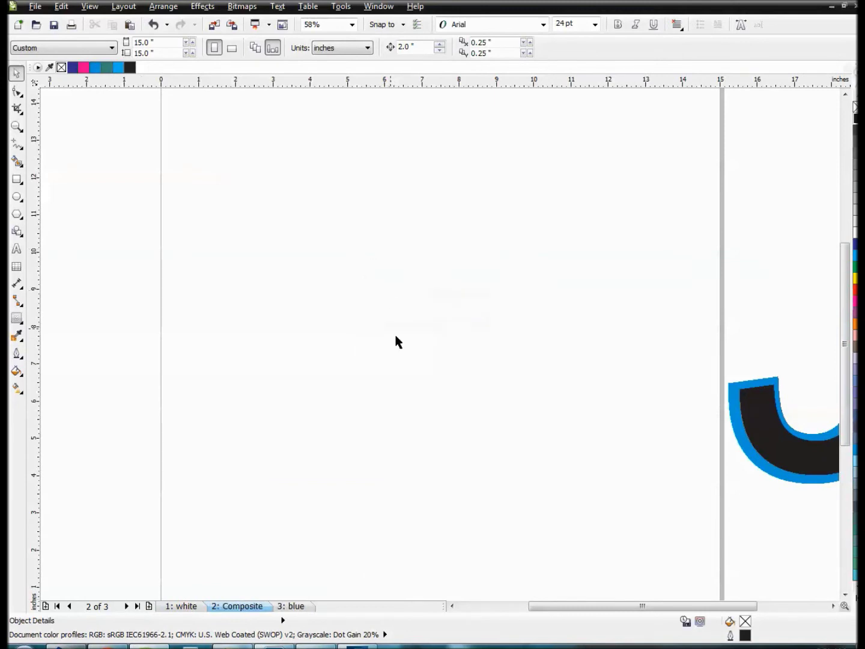
- Group the copied black and blue J shapes and centre them on the Composite page
{"action": "scroll", "coordinate": [424, 325], "scroll_direction": "down", "scroll_amount": 5}
{"action": "left_click_drag", "start_coordinate": [395, 241], "coordinate": [587, 397]}
{"action": "key", "text": "ctrl+g"}
{"action": "key", "text": "p"}
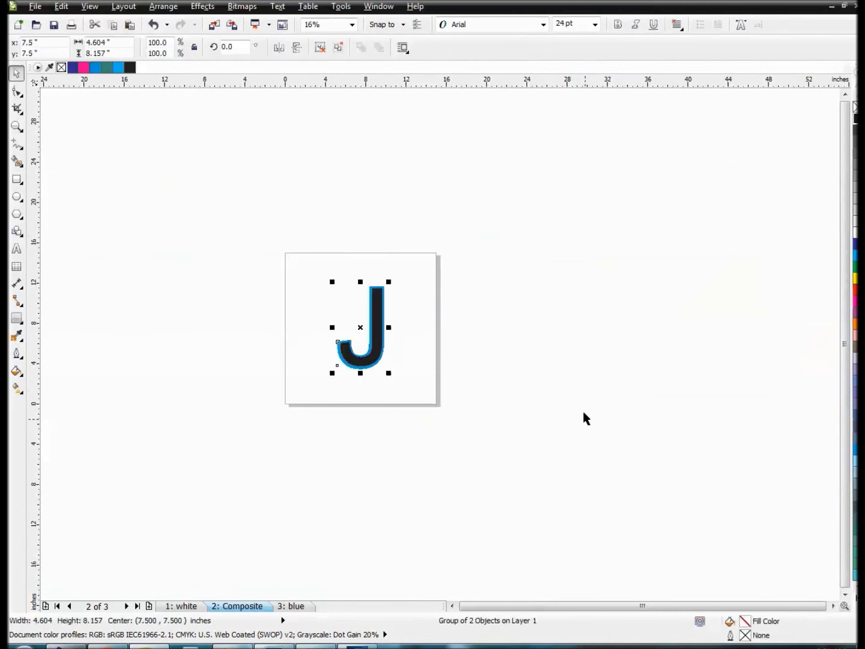
- Set the Composite page size to Letter and move that page ahead of the white page
{"action": "key", "text": "Escape"}
{"action": "left_click", "coordinate": [107, 47]}
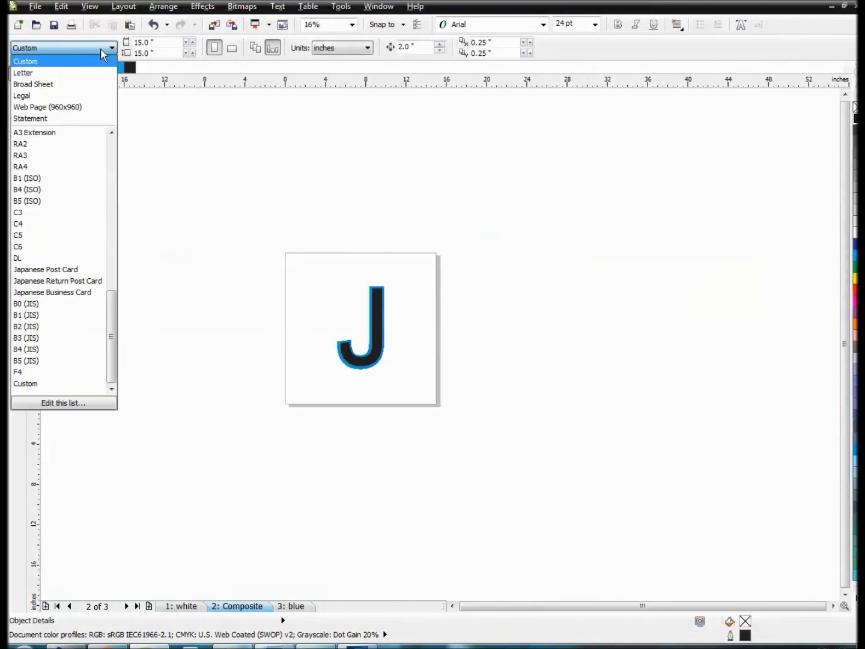
{"action": "left_click", "coordinate": [95, 72]}
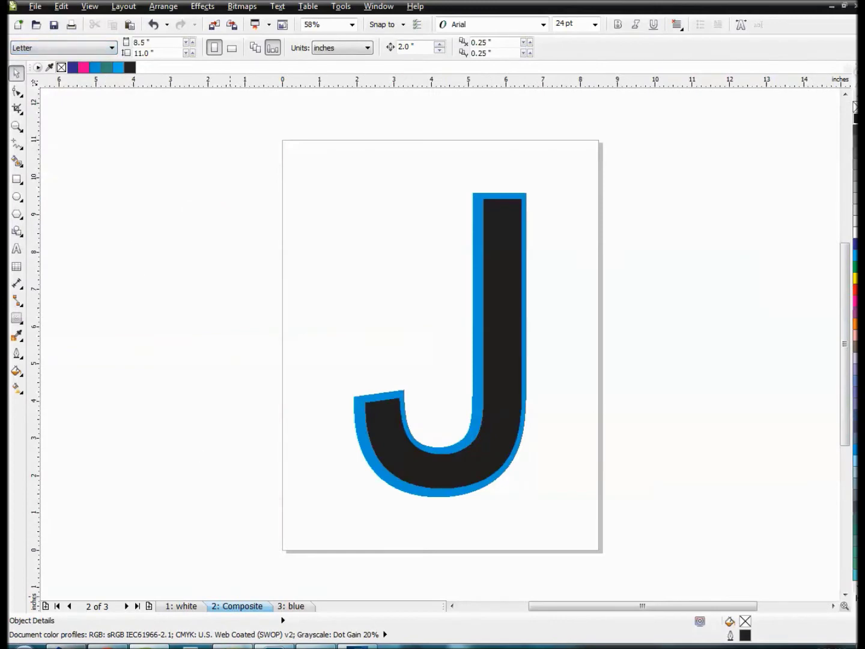
{"action": "left_click_drag", "start_coordinate": [156, 606], "coordinate": [156, 607]}
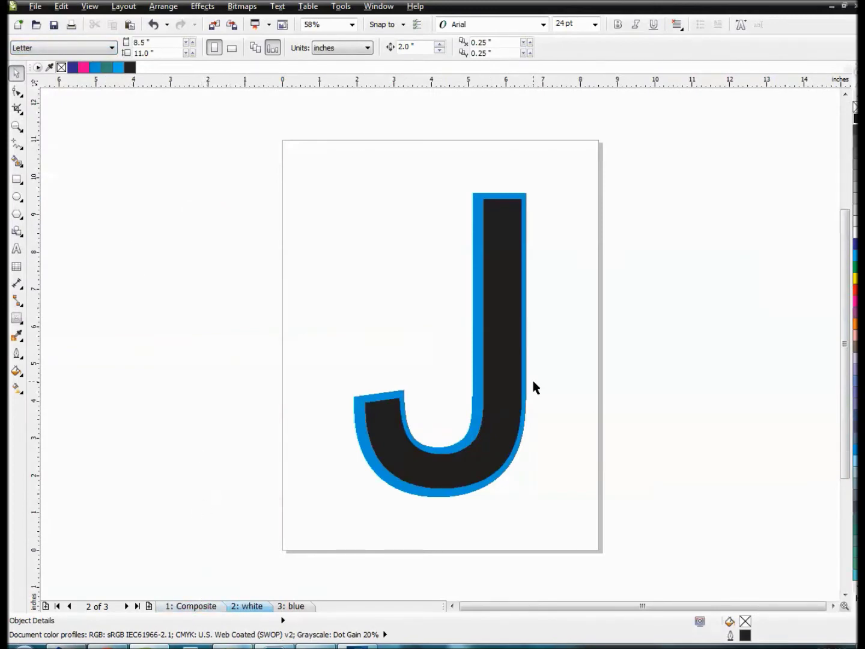
- Delete the misaligned grouped J from the Composite page
{"action": "left_click", "coordinate": [373, 464]}
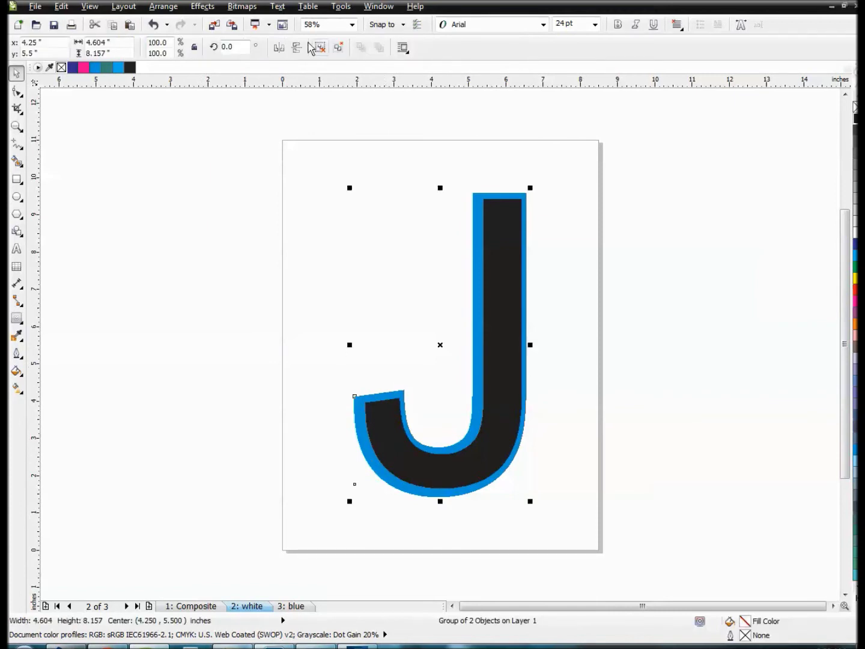
{"action": "key", "text": "Delete"}
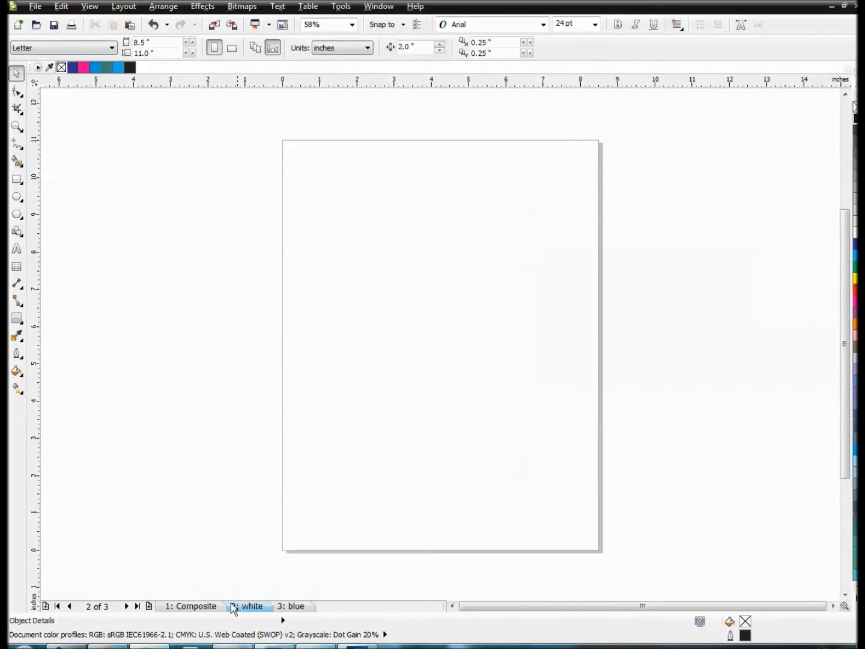
{"action": "left_click", "coordinate": [291, 607]}
- Copy both J shapes, without the crosses, from the white page to the same position on the Composite page
{"action": "left_click", "coordinate": [253, 607]}
{"action": "left_click_drag", "start_coordinate": [336, 107], "coordinate": [554, 539]}
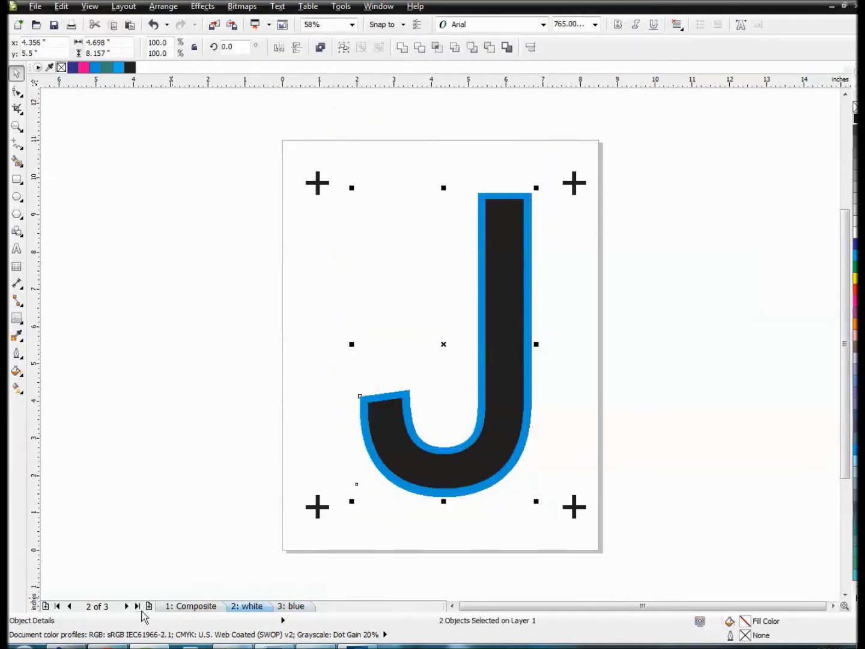
{"action": "left_click", "coordinate": [186, 607]}
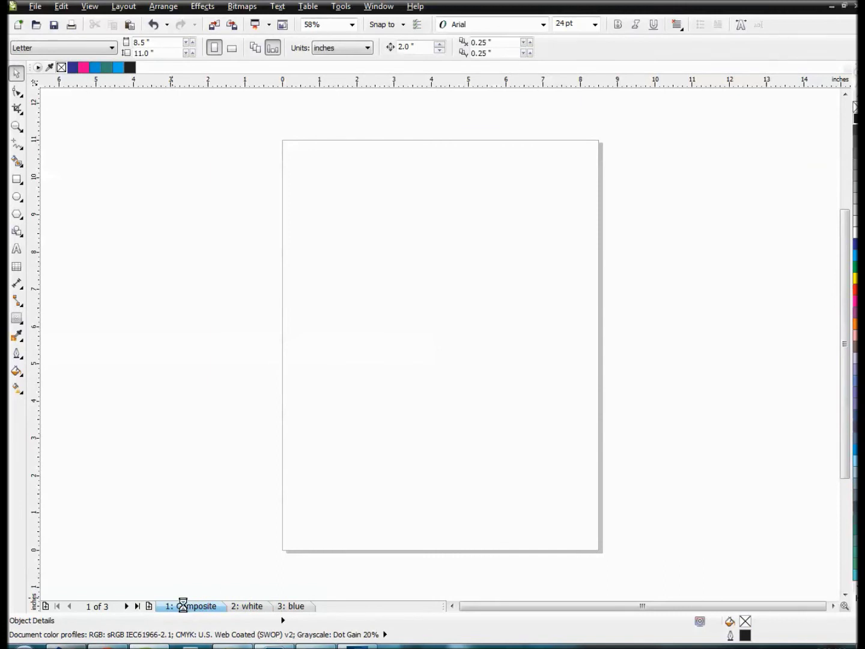
{"action": "key", "text": "ctrl+v"}
{"action": "left_click", "coordinate": [188, 592]}
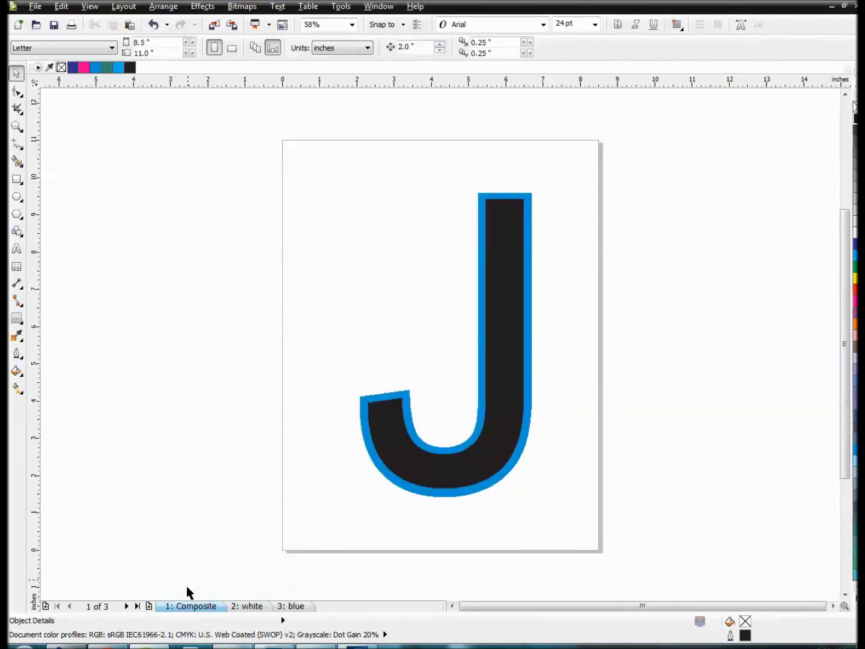
- Check the contents of the white and blue pages and inspect the black J on the white page
{"action": "left_click", "coordinate": [247, 607]}
{"action": "left_click", "coordinate": [292, 607]}
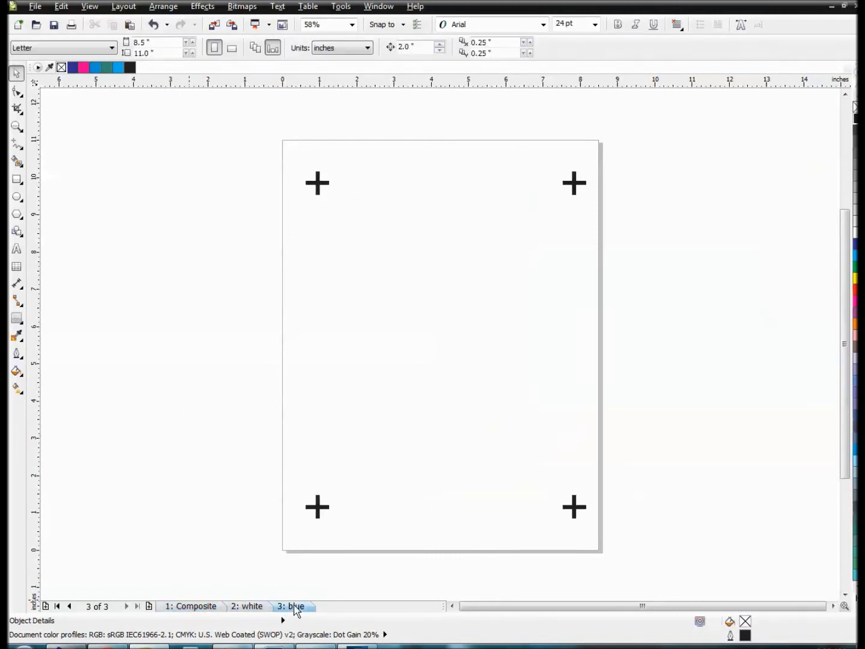
{"action": "left_click", "coordinate": [259, 608]}
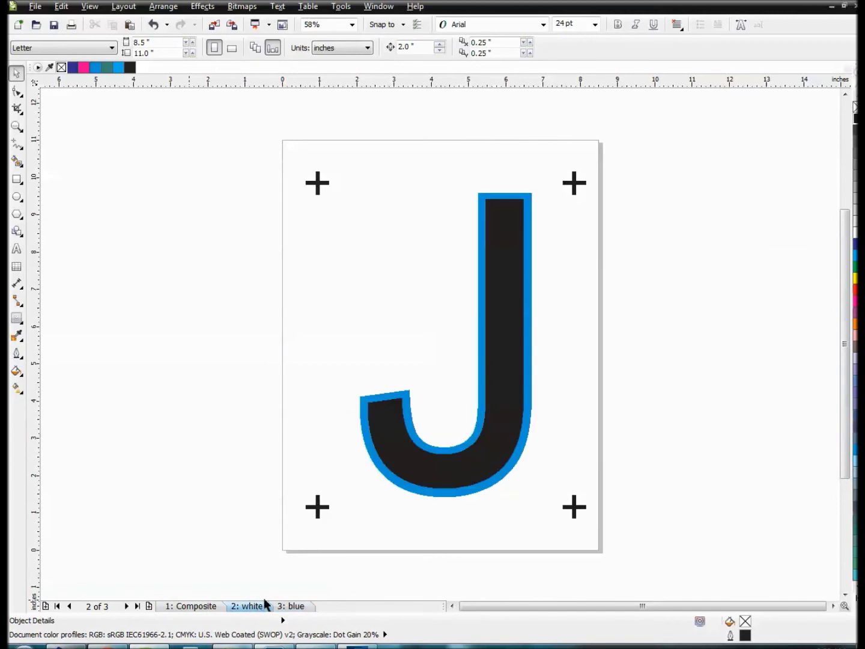
{"action": "left_click", "coordinate": [409, 432]}
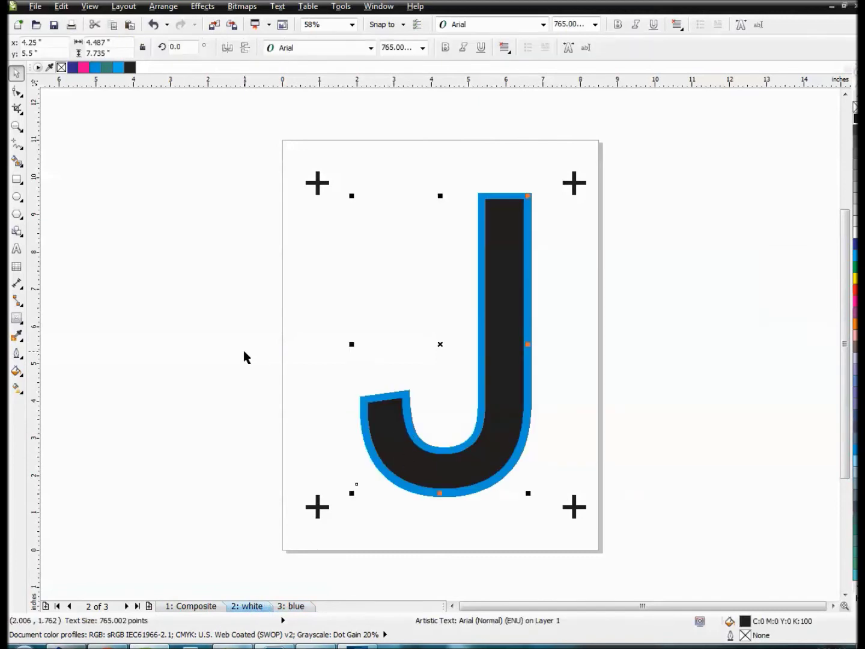
{"action": "left_click", "coordinate": [697, 342]}
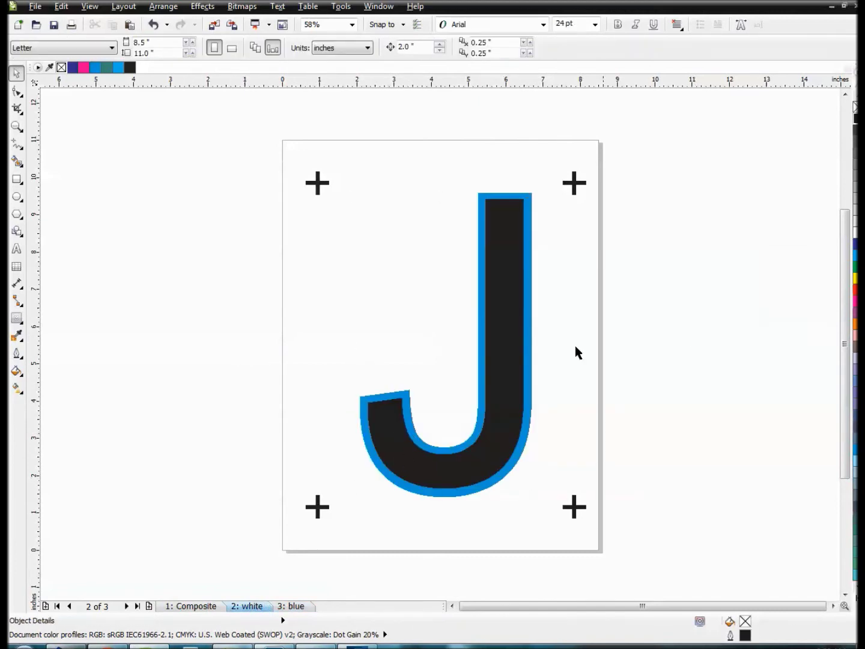
{"action": "left_click", "coordinate": [522, 358]}
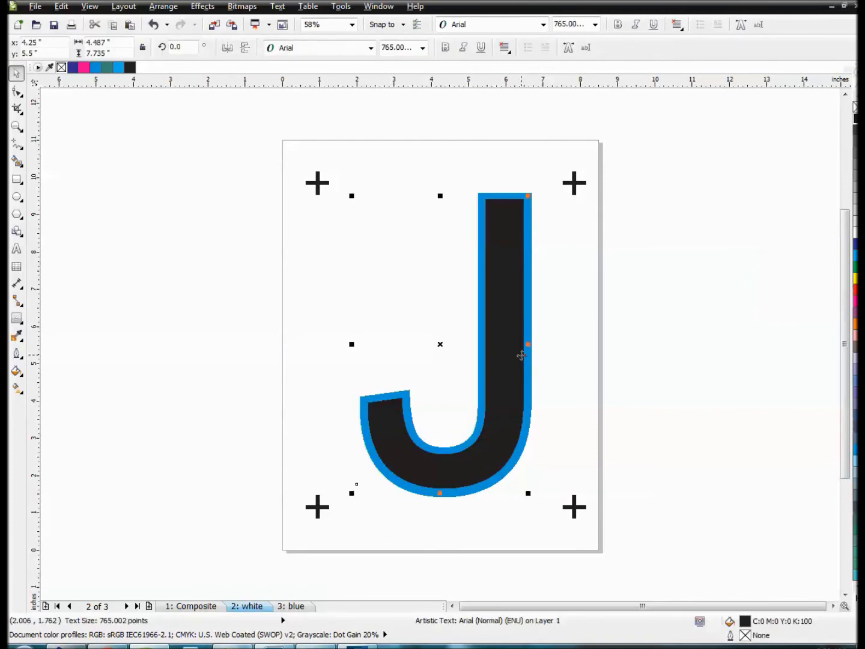
{"action": "left_click", "coordinate": [243, 420]}
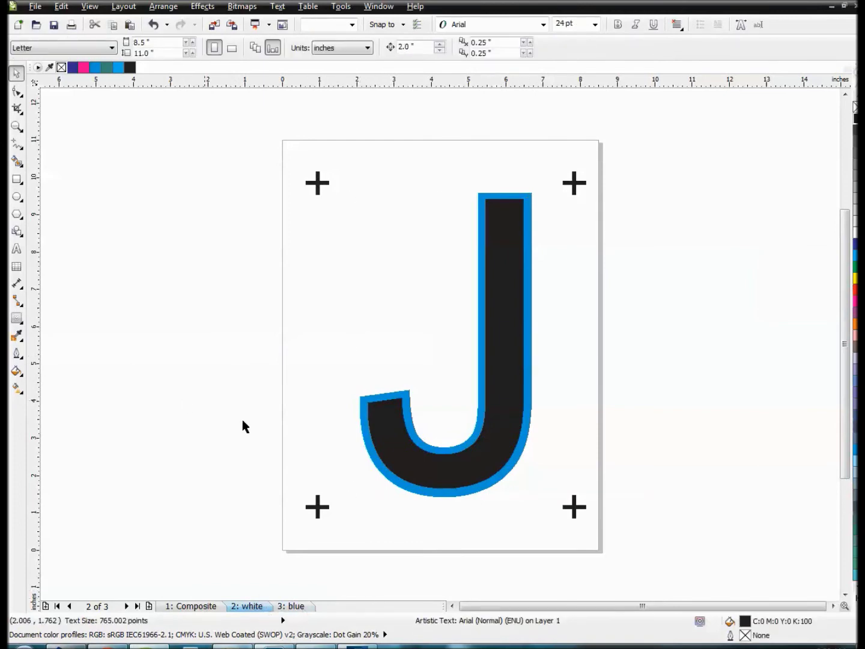
{"action": "left_click", "coordinate": [385, 463]}
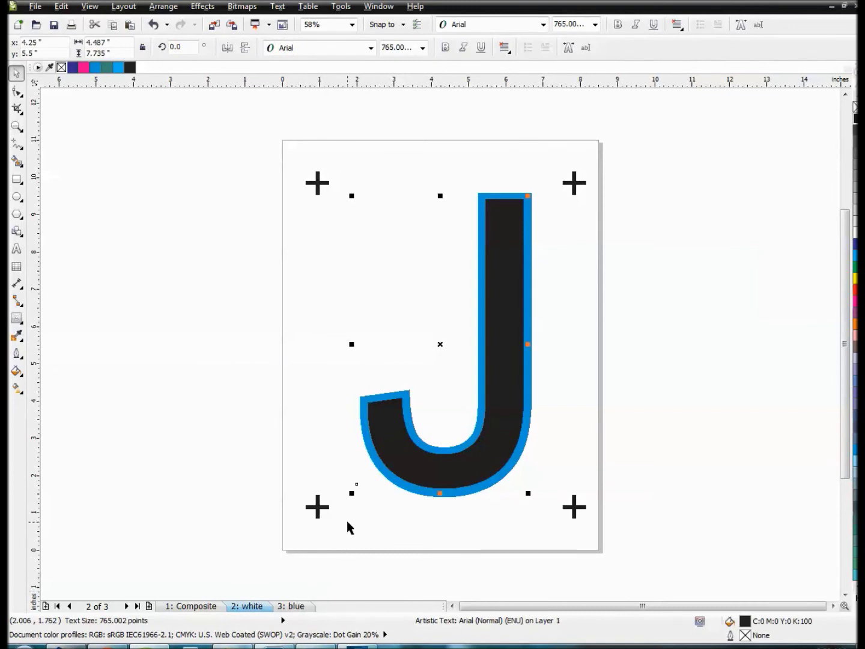
{"action": "key", "text": "Delete"}
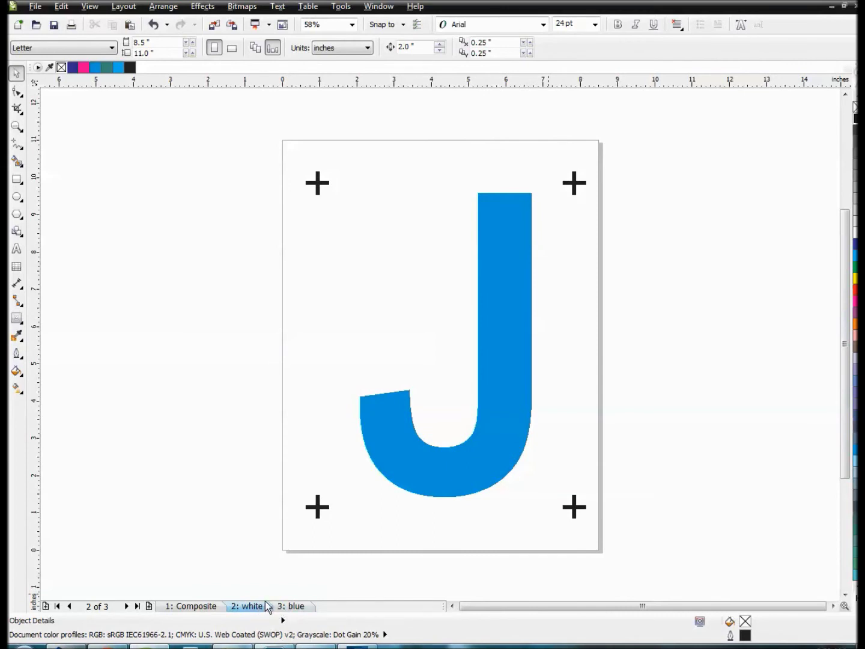
{"action": "key", "text": "ctrl+z"}
{"action": "left_click", "coordinate": [214, 466]}
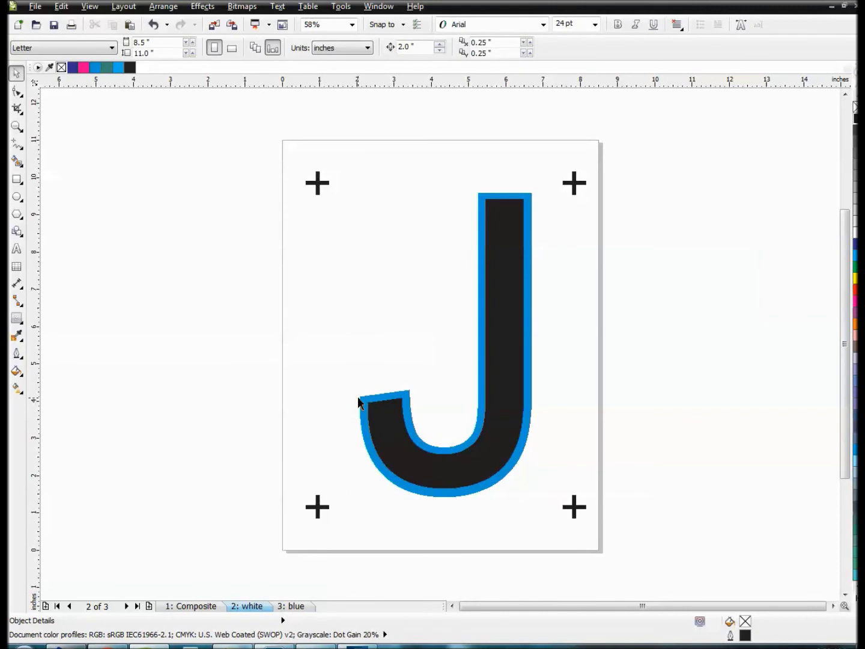
- Move the blue outer J from the white page to the same position on the blue page
{"action": "left_click", "coordinate": [365, 403]}
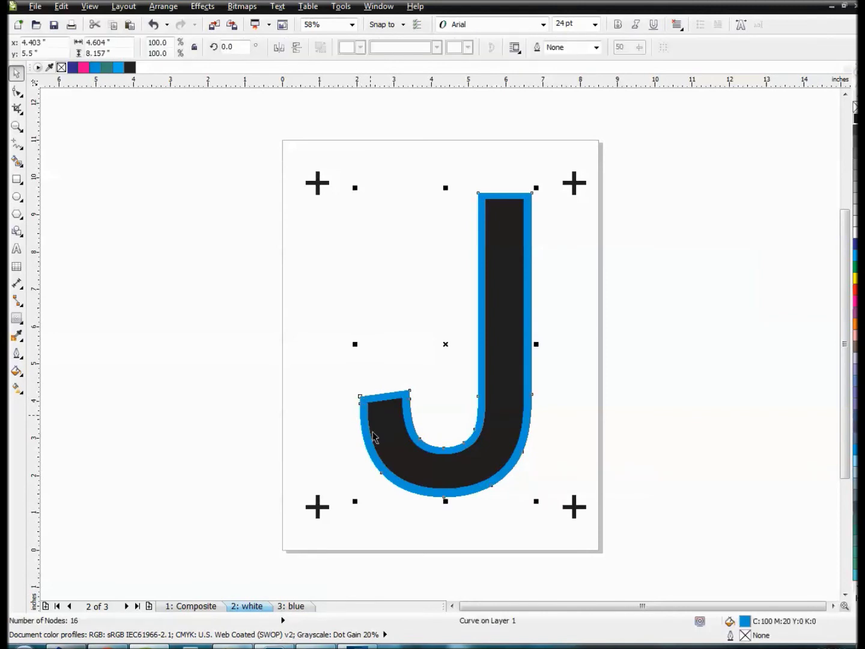
{"action": "left_click", "coordinate": [373, 546]}
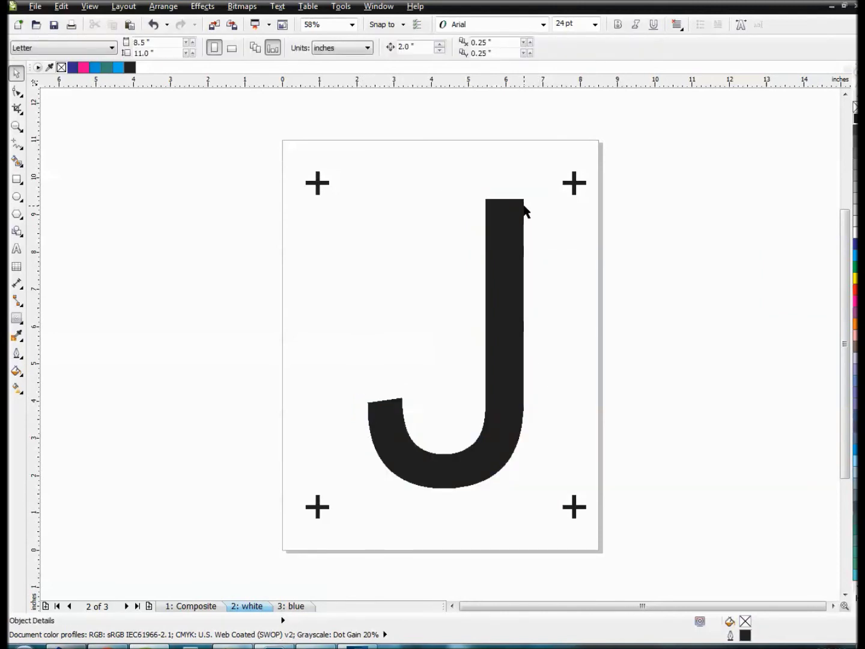
{"action": "left_click", "coordinate": [295, 607]}
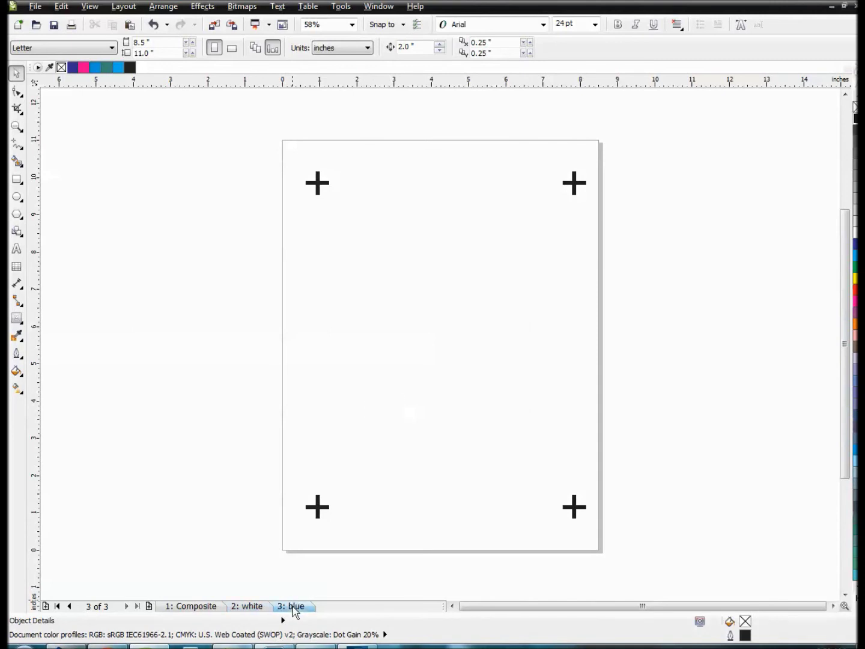
{"action": "key", "text": "ctrl+v"}
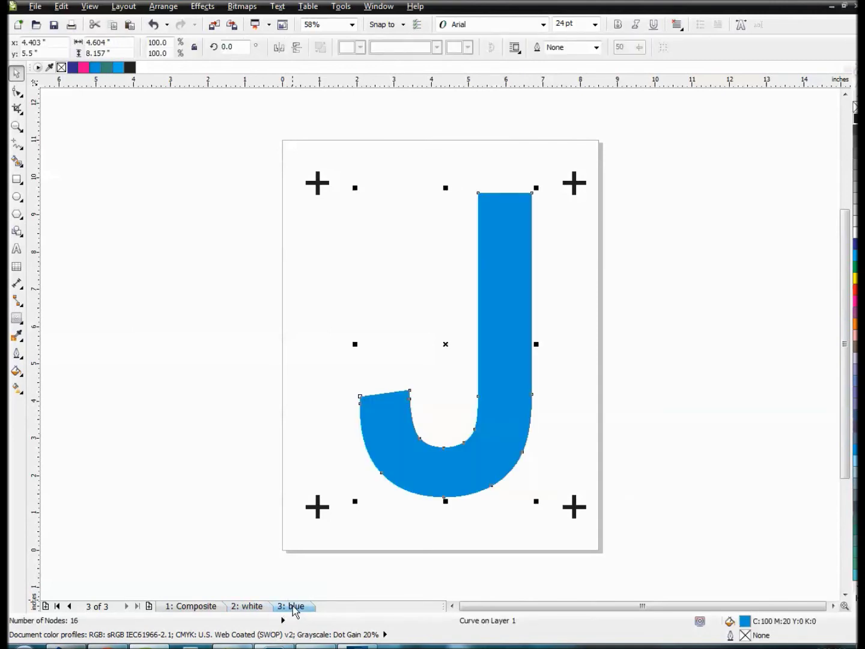
- Compare the three pages and fill the J on the blue page with black
{"action": "left_click", "coordinate": [251, 607]}
{"action": "left_click", "coordinate": [302, 607]}
{"action": "left_click", "coordinate": [197, 607]}
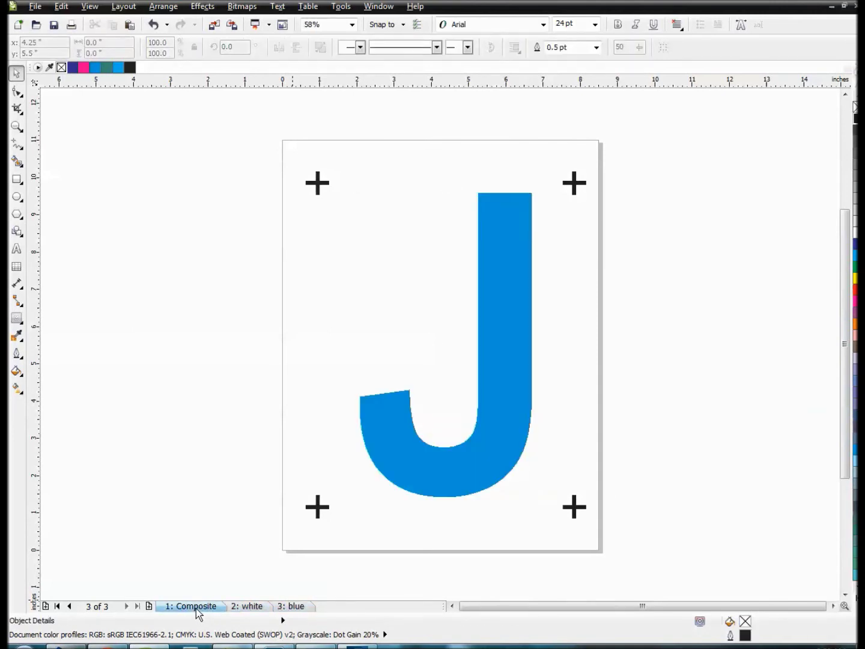
{"action": "left_click", "coordinate": [242, 608]}
{"action": "left_click", "coordinate": [291, 608]}
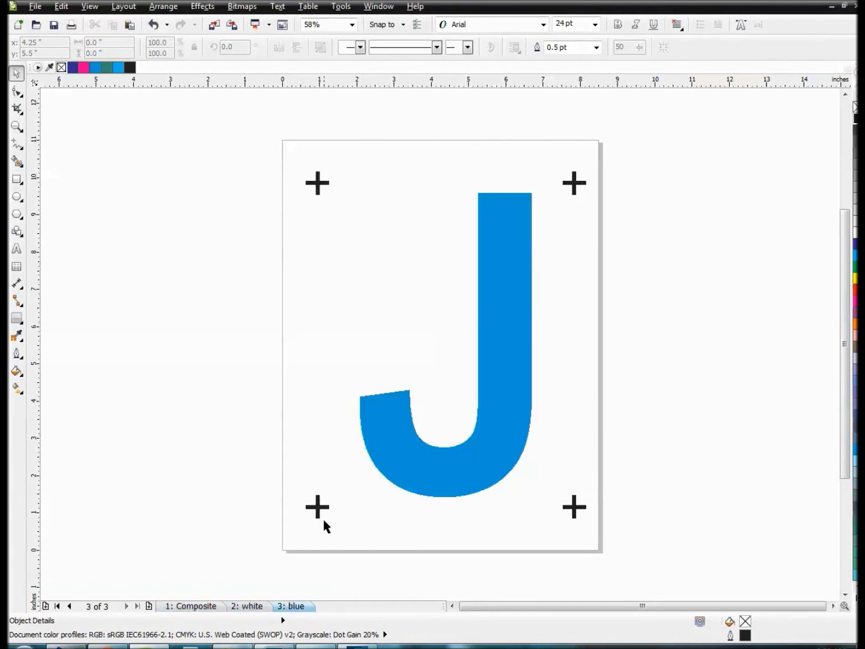
{"action": "left_click", "coordinate": [415, 477]}
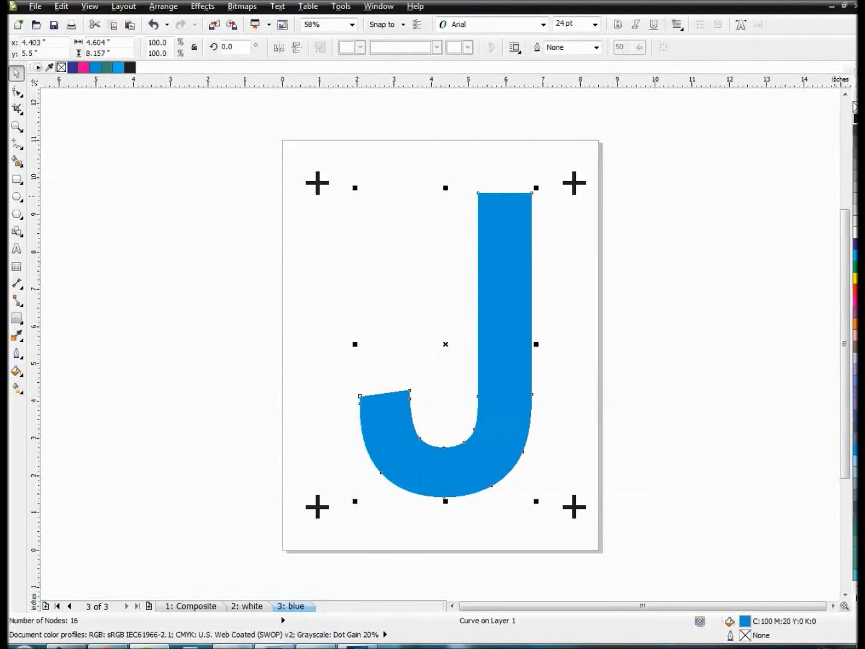
{"action": "left_click", "coordinate": [855, 123]}
{"action": "left_click", "coordinate": [618, 322]}
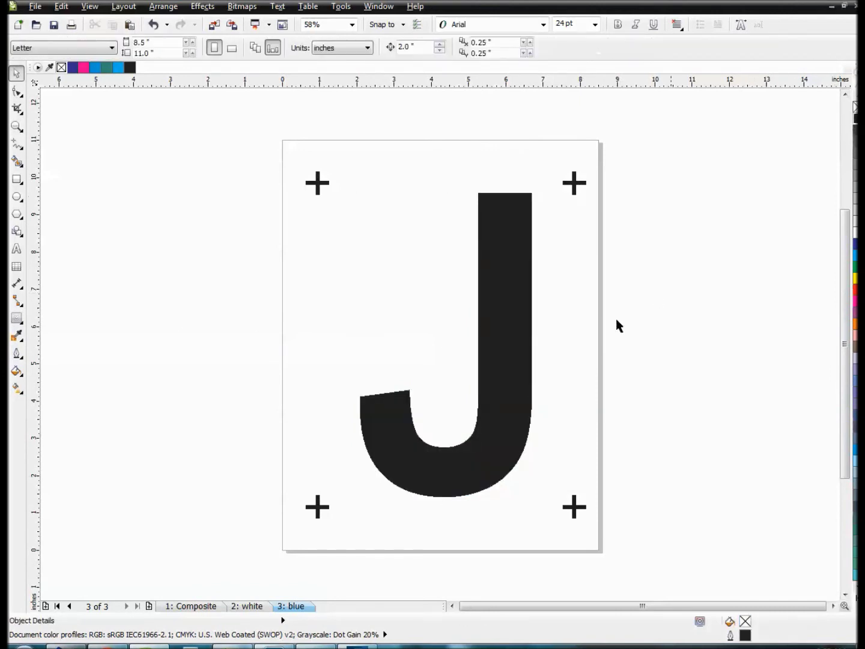
- Select the J and crosses on the white page and set up their export to the Desktop as the EPS file J-white
{"action": "left_click", "coordinate": [252, 607]}
{"action": "left_click", "coordinate": [295, 609]}
{"action": "left_click", "coordinate": [244, 608]}
{"action": "left_click_drag", "start_coordinate": [271, 129], "coordinate": [649, 603]}
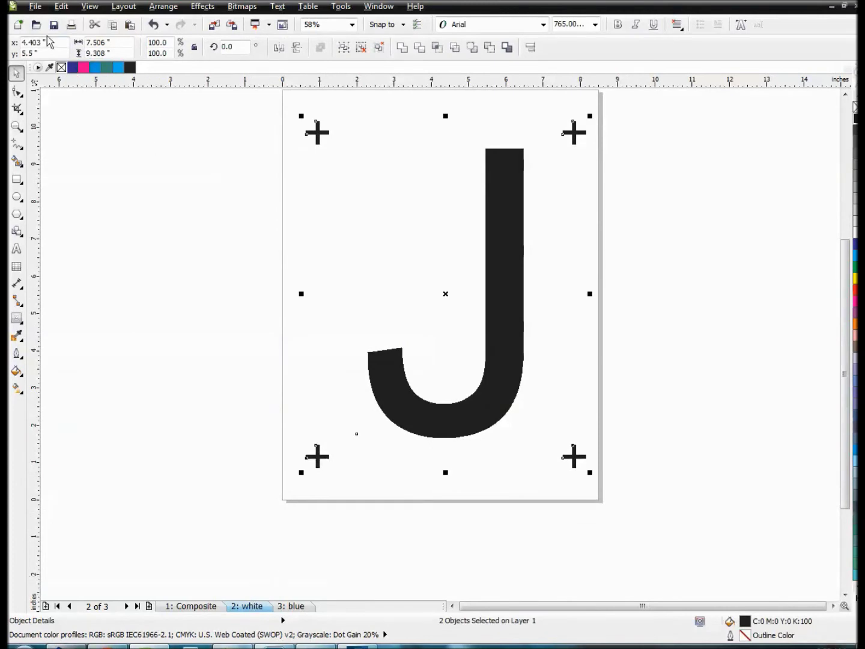
{"action": "left_click", "coordinate": [35, 6]}
{"action": "left_click", "coordinate": [46, 187]}
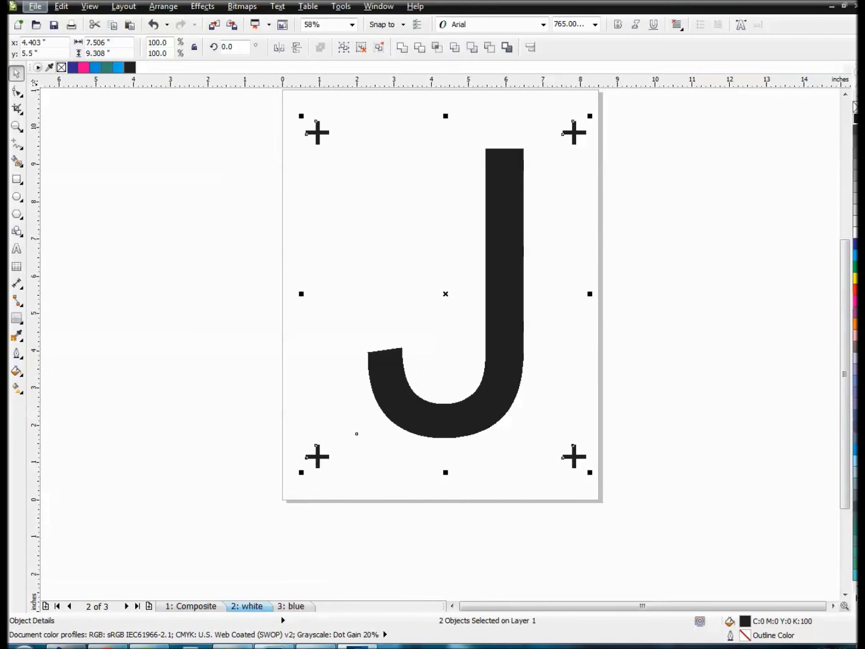
{"action": "key", "text": "ctrl+e"}
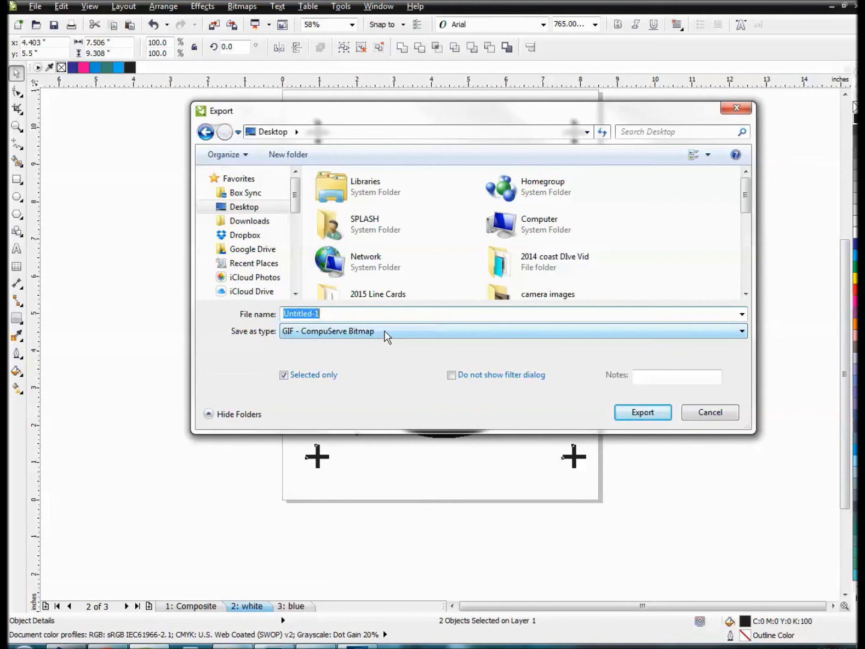
{"action": "type", "text": "J-white"}
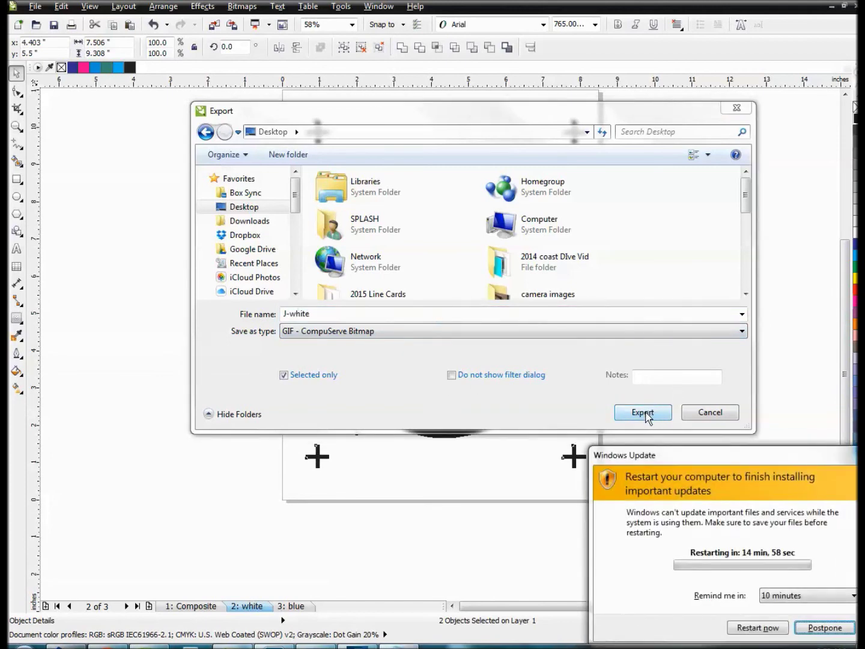
{"action": "left_click", "coordinate": [359, 332]}
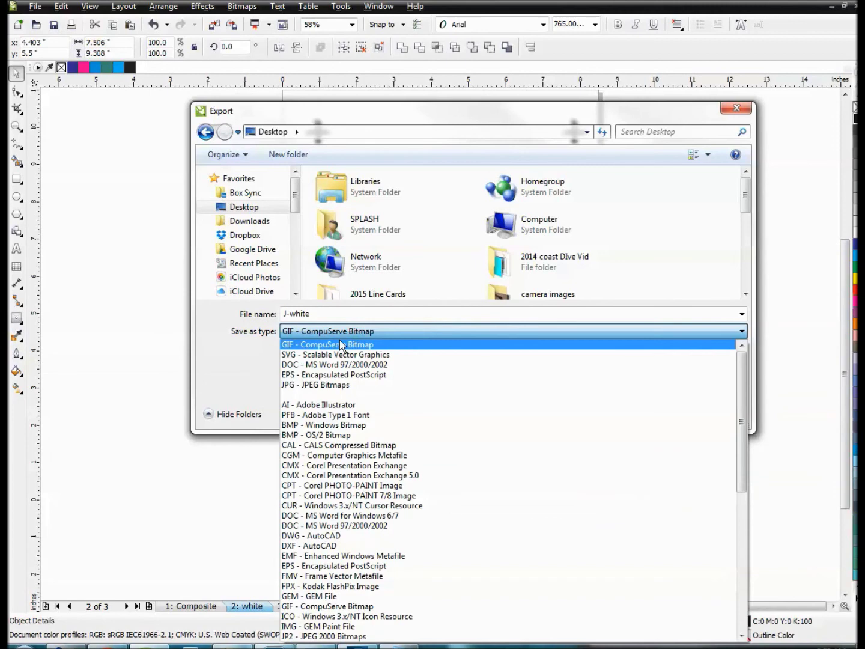
{"action": "left_click", "coordinate": [332, 375]}
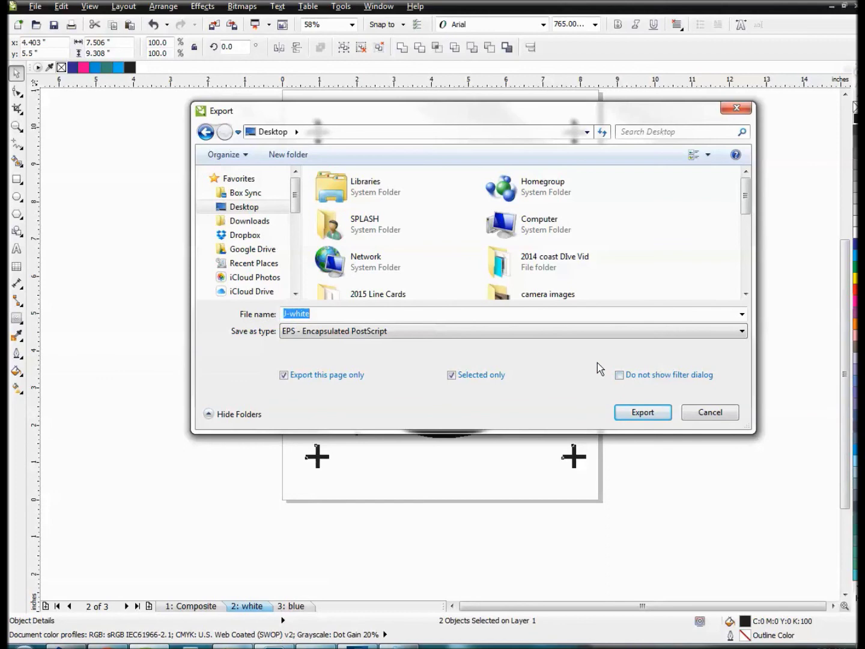
- Export J-white with CMYK output colors, text as curves and PostScript Level 2 compatibility
{"action": "left_click", "coordinate": [635, 418]}
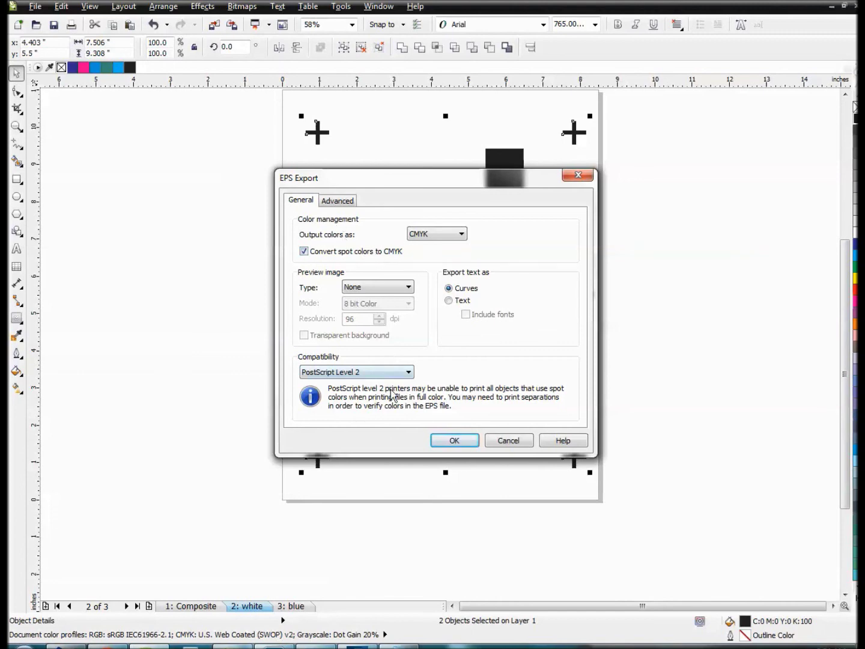
{"action": "left_click", "coordinate": [337, 201]}
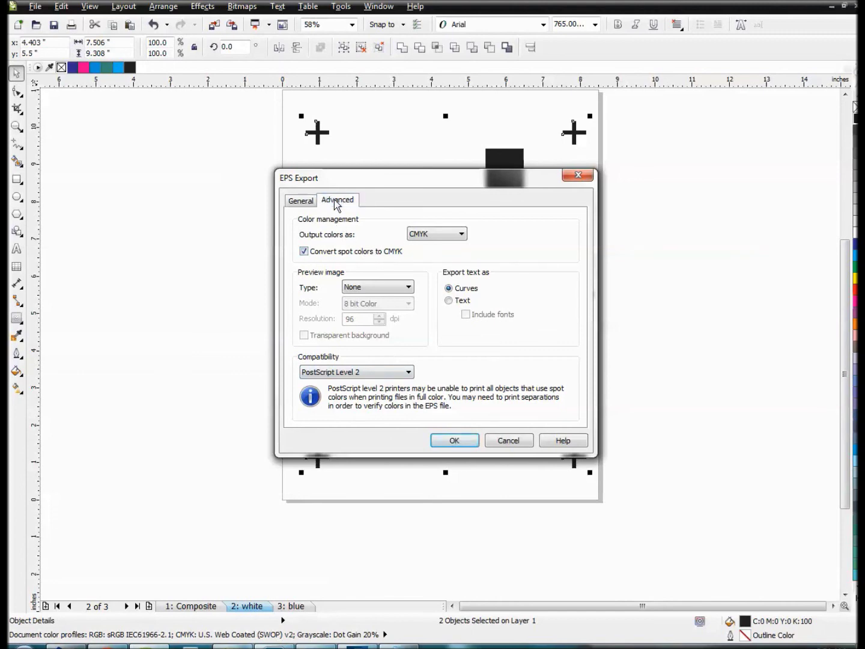
{"action": "left_click", "coordinate": [303, 201]}
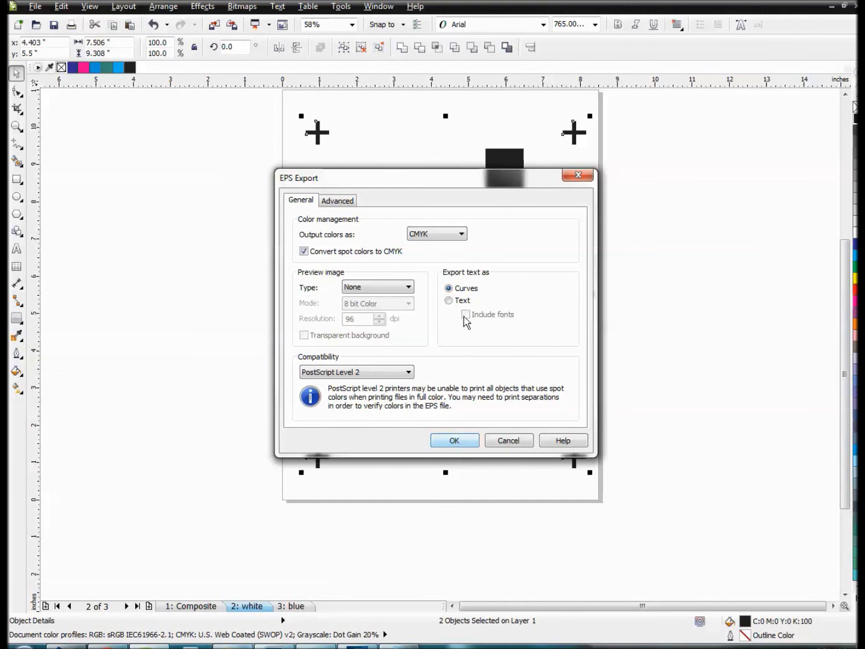
{"action": "left_click", "coordinate": [454, 440]}
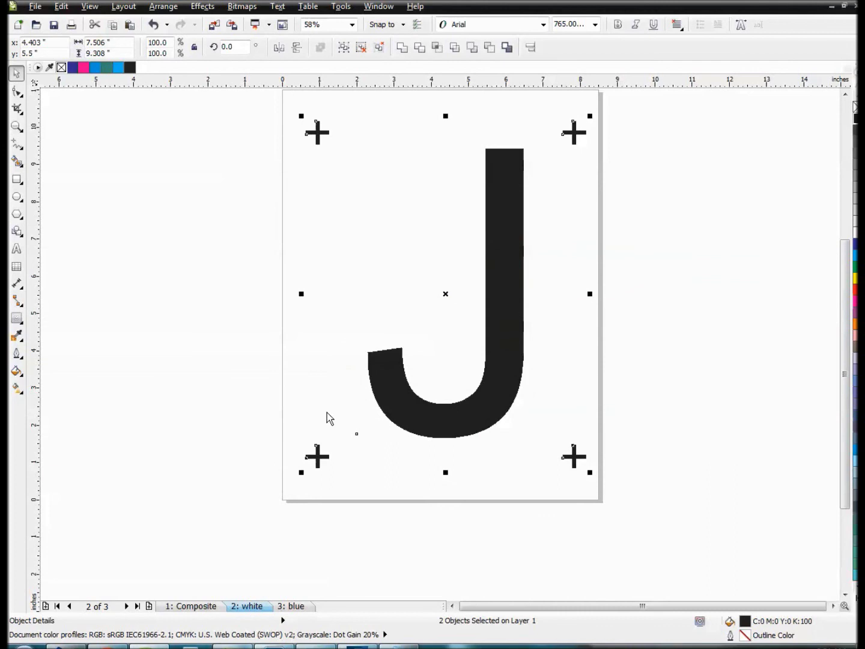
- Export the J and crosses on the blue page to the Desktop as the EPS file j-blue, keeping the same EPS settings
{"action": "left_click", "coordinate": [289, 607]}
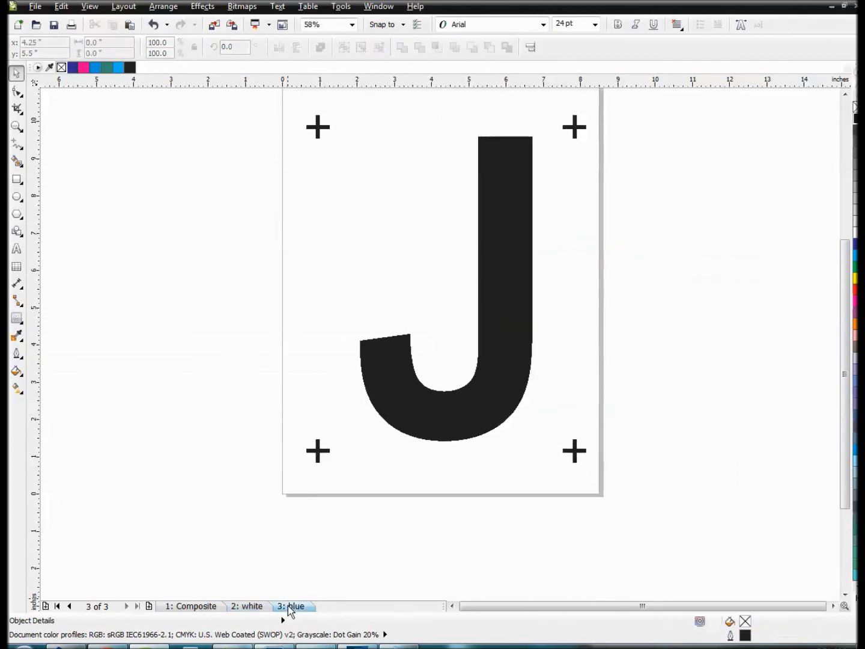
{"action": "left_click_drag", "start_coordinate": [259, 104], "coordinate": [648, 533]}
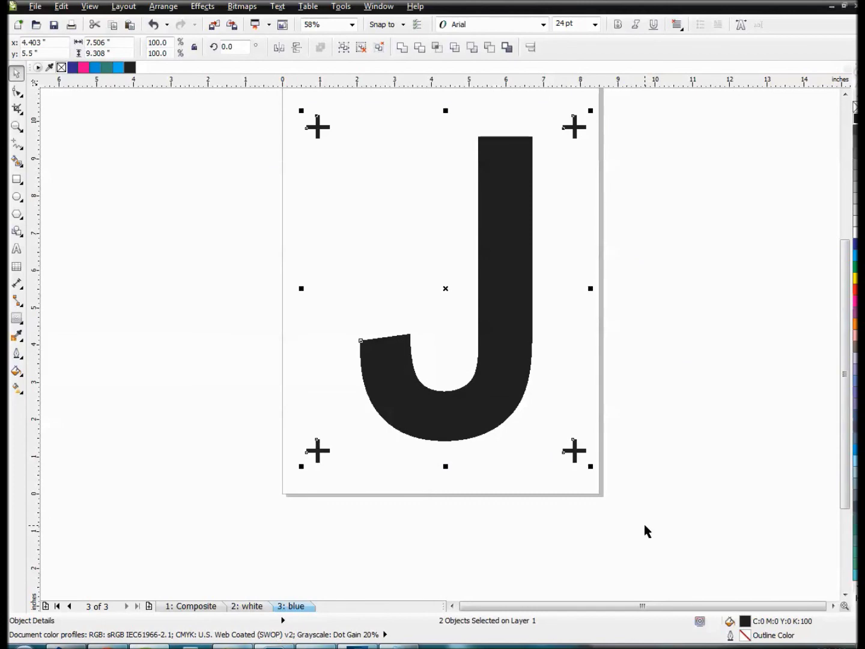
{"action": "left_click", "coordinate": [35, 7]}
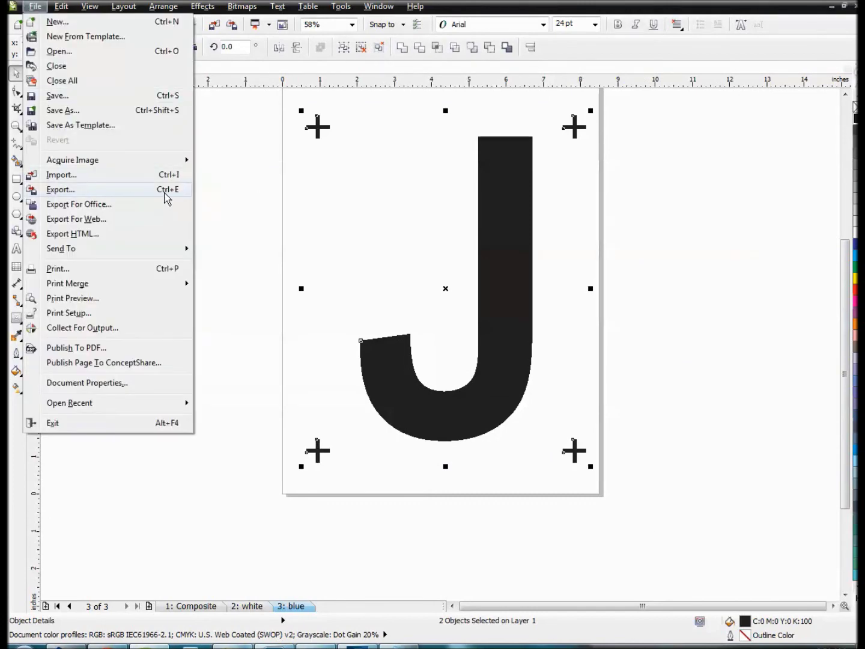
{"action": "left_click", "coordinate": [236, 198]}
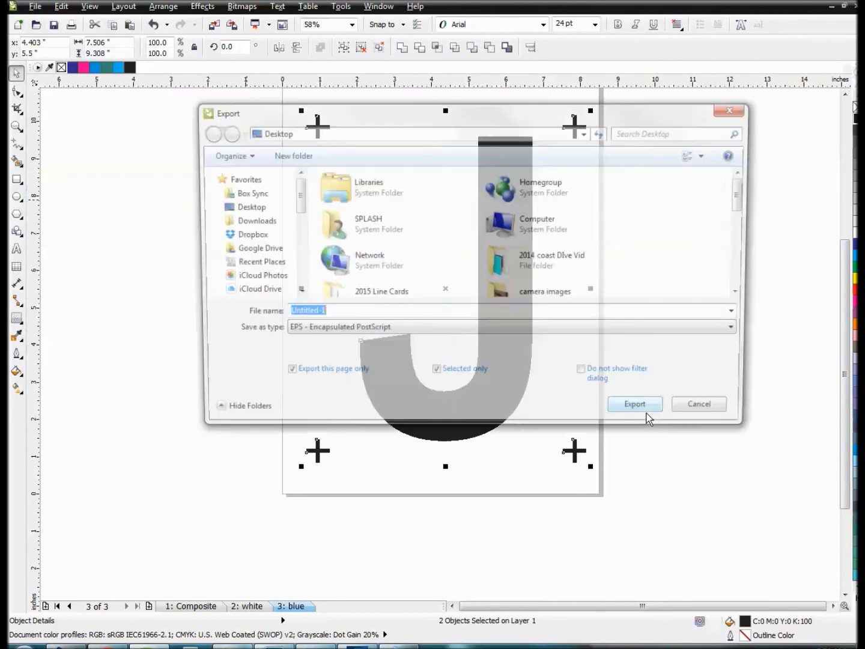
{"action": "type", "text": "J"}
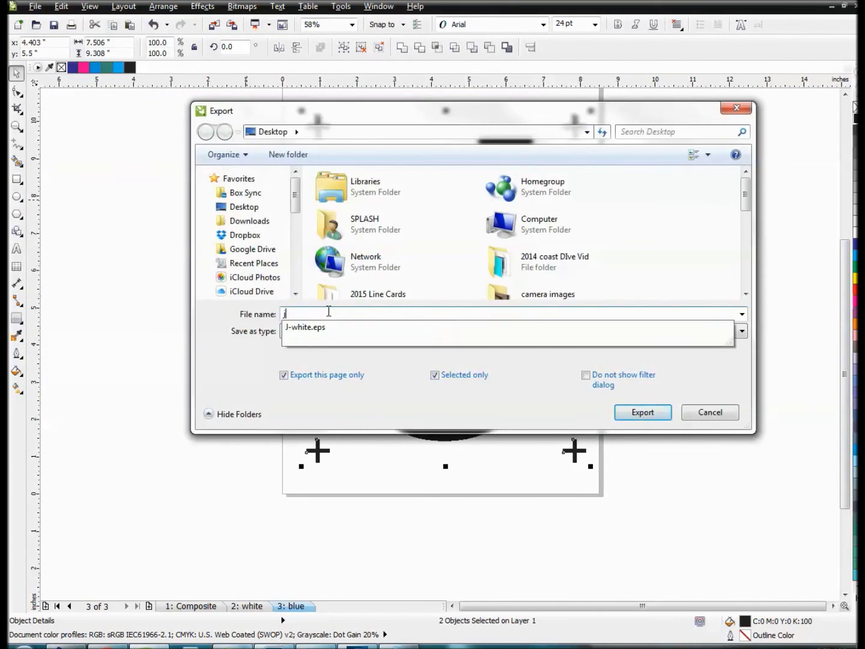
{"action": "type", "text": "-blue"}
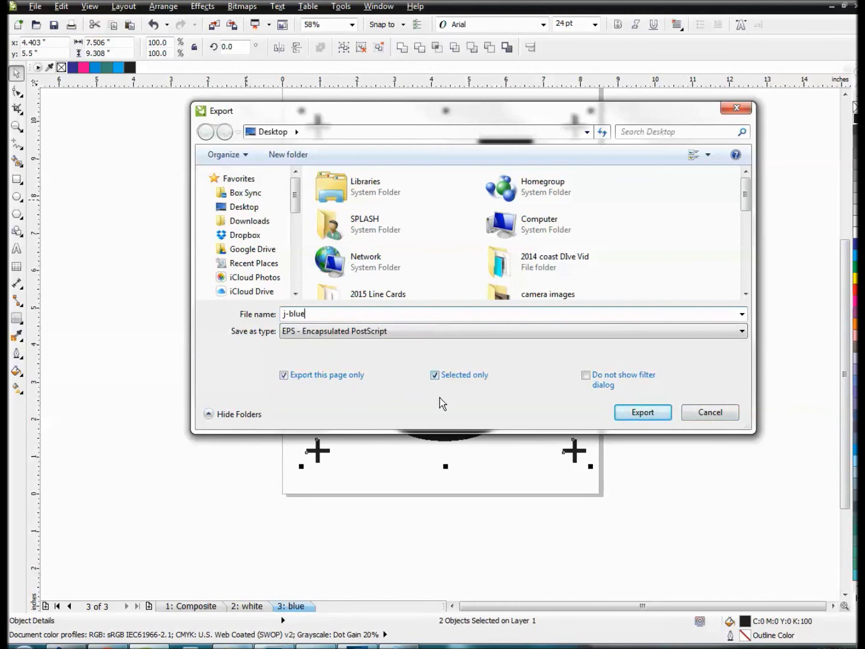
{"action": "left_click", "coordinate": [631, 414]}
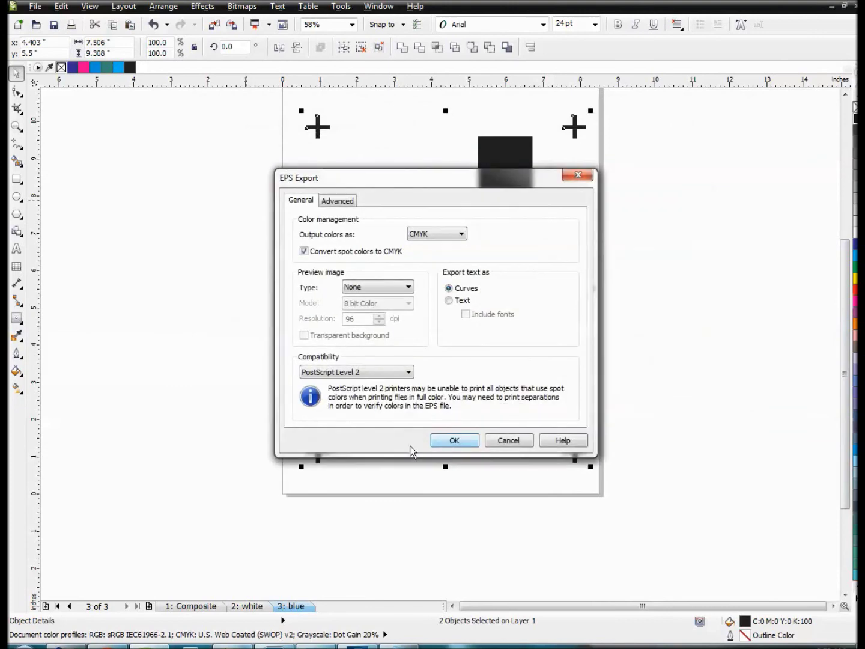
{"action": "left_click", "coordinate": [454, 441]}
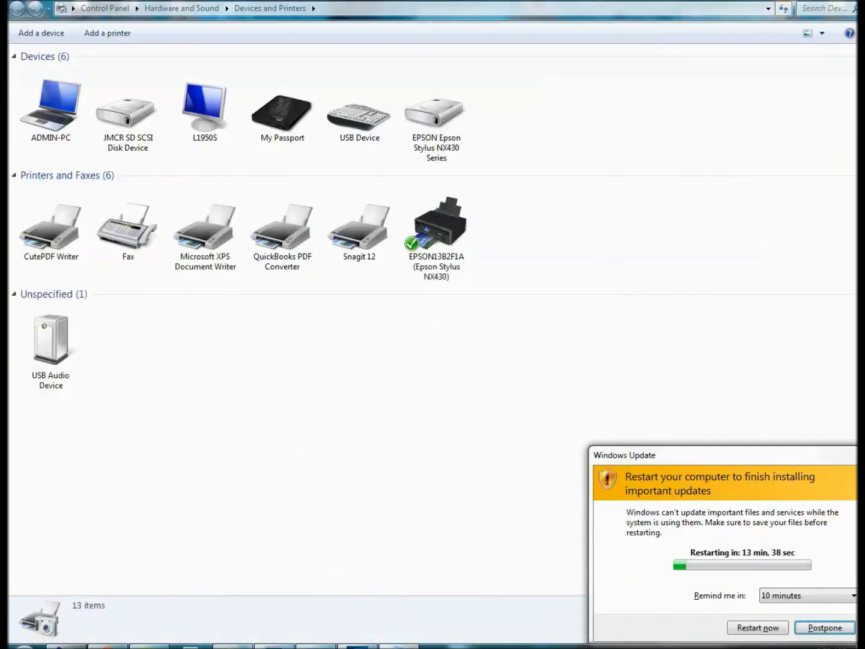
- Close the windows covering the desktop, move the J-white and j-blue files to an empty area there and return to the drawing
{"action": "key", "text": "alt+F4"}
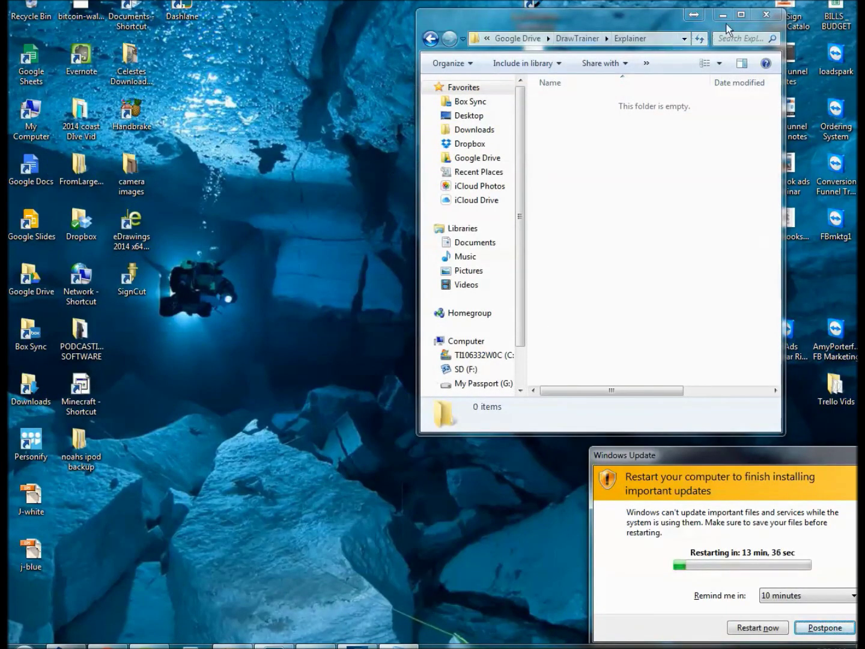
{"action": "left_click", "coordinate": [765, 14]}
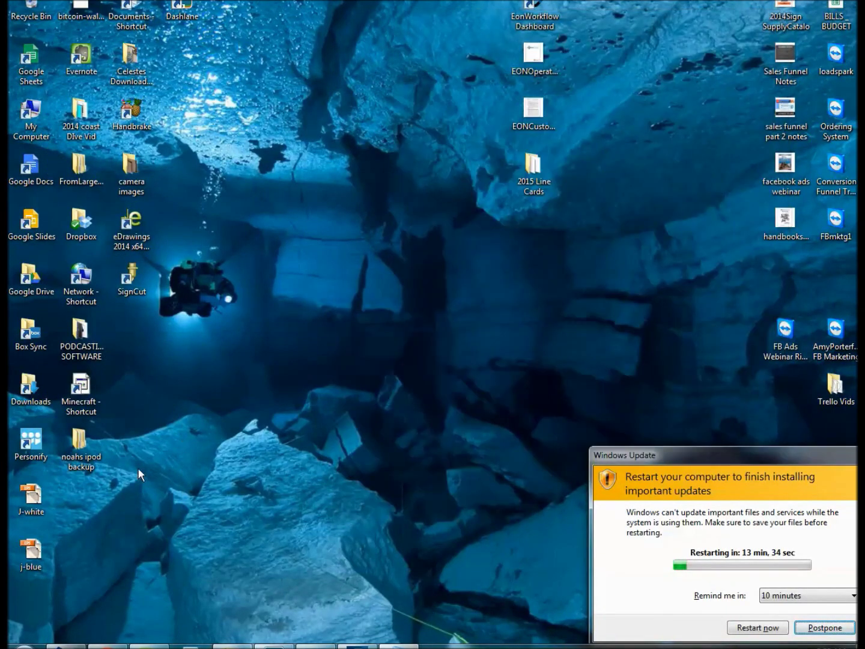
{"action": "left_click_drag", "start_coordinate": [62, 496], "coordinate": [22, 573]}
{"action": "left_click_drag", "start_coordinate": [29, 497], "coordinate": [276, 348]}
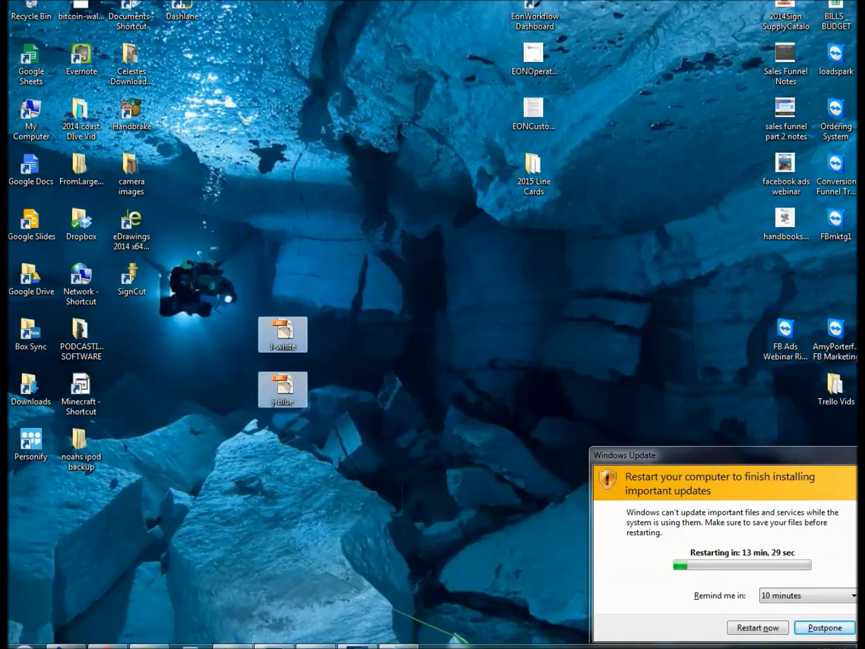
{"action": "key", "text": "Return"}
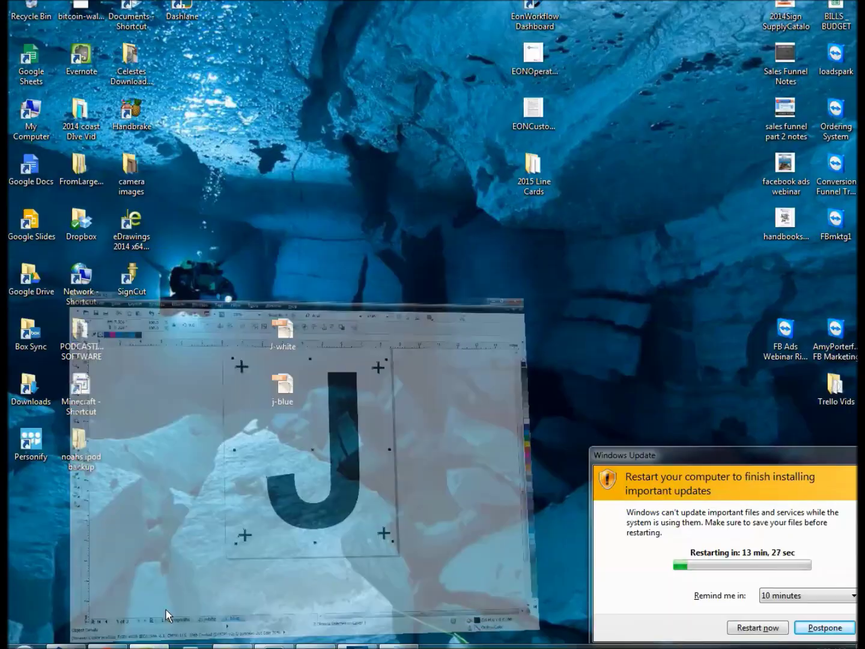